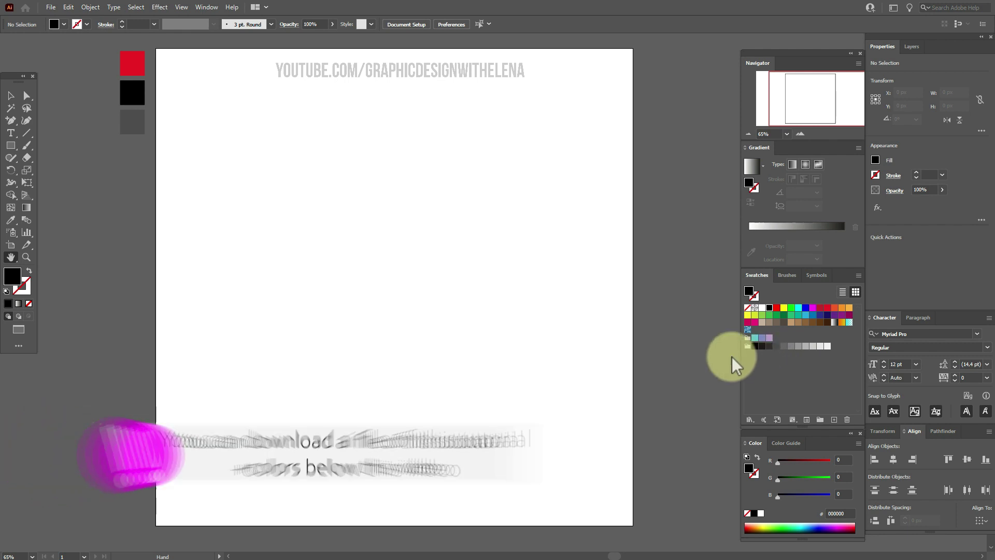
Save the red, black and grey squares' colours as Color Group 1 in the Swatches panel.
{"action": "left_click", "coordinate": [12, 98]}
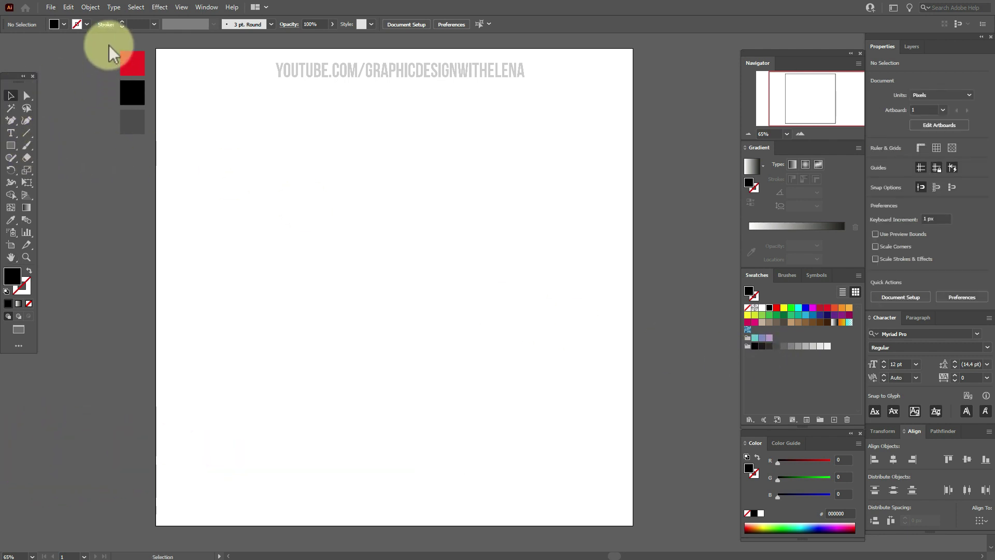
{"action": "left_click_drag", "start_coordinate": [109, 46], "coordinate": [151, 153]}
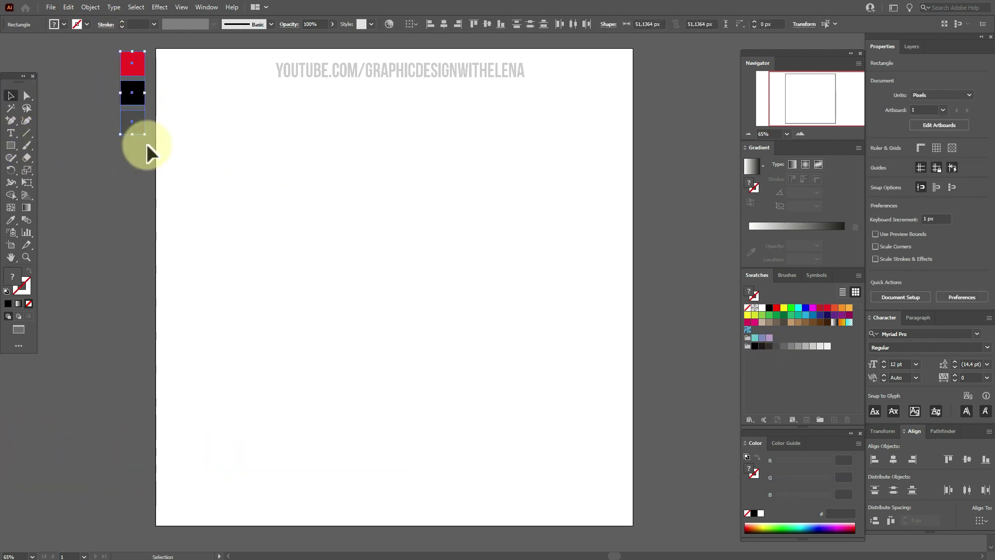
{"action": "left_click", "coordinate": [859, 276]}
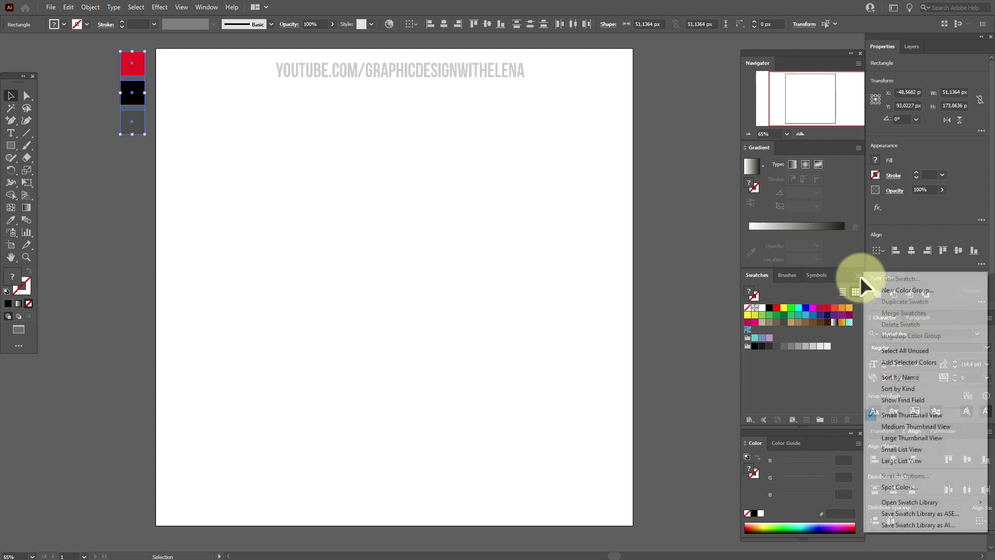
{"action": "left_click", "coordinate": [888, 294]}
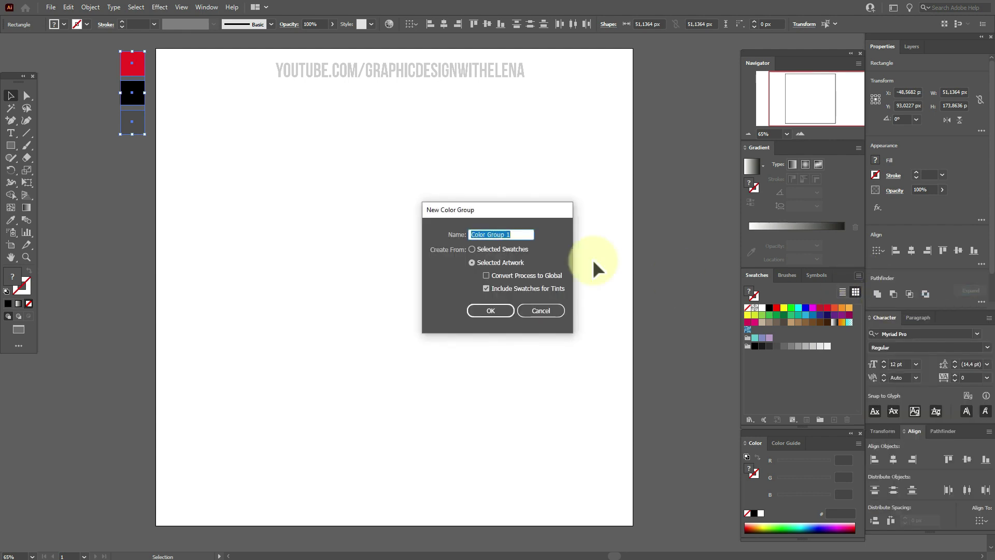
{"action": "left_click", "coordinate": [492, 312]}
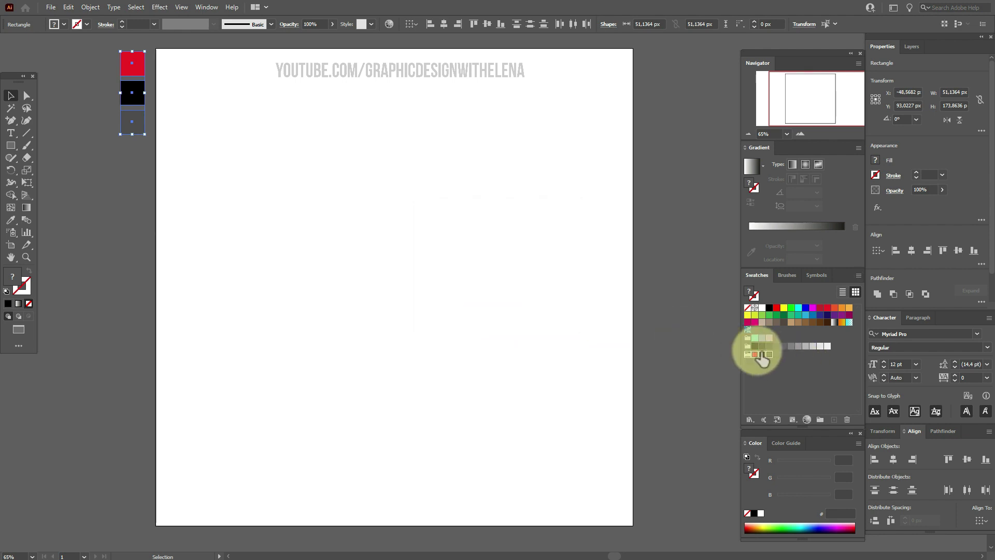
{"action": "left_click", "coordinate": [136, 243]}
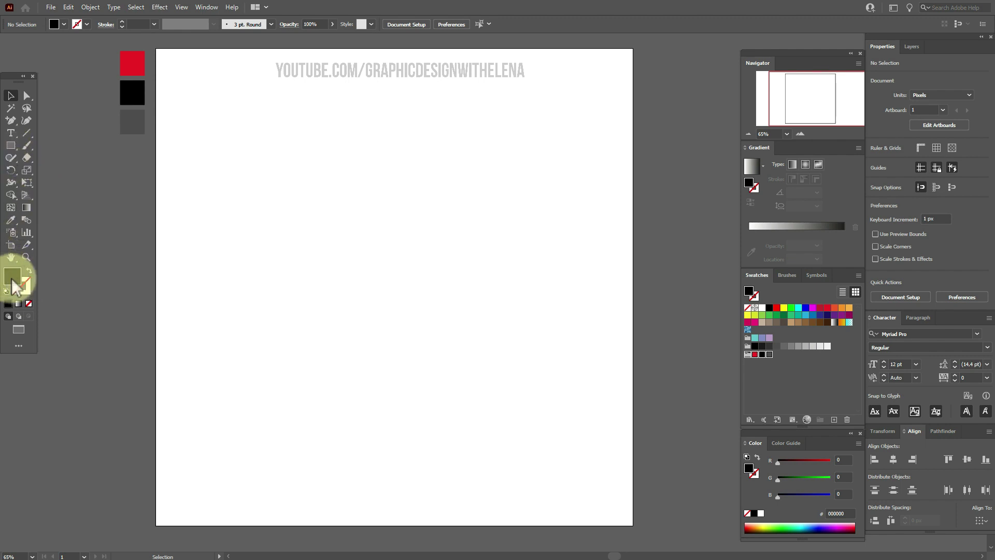
Create a 20-point star with 90 px and 45 px radii and move it lower-left.
{"action": "left_click", "coordinate": [11, 148]}
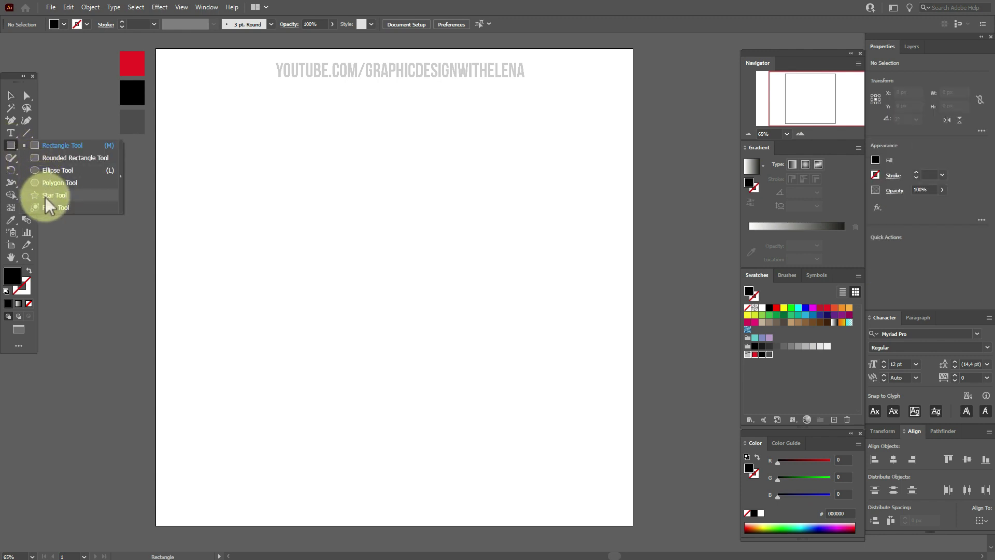
{"action": "left_click", "coordinate": [47, 196]}
{"action": "left_click", "coordinate": [268, 353]}
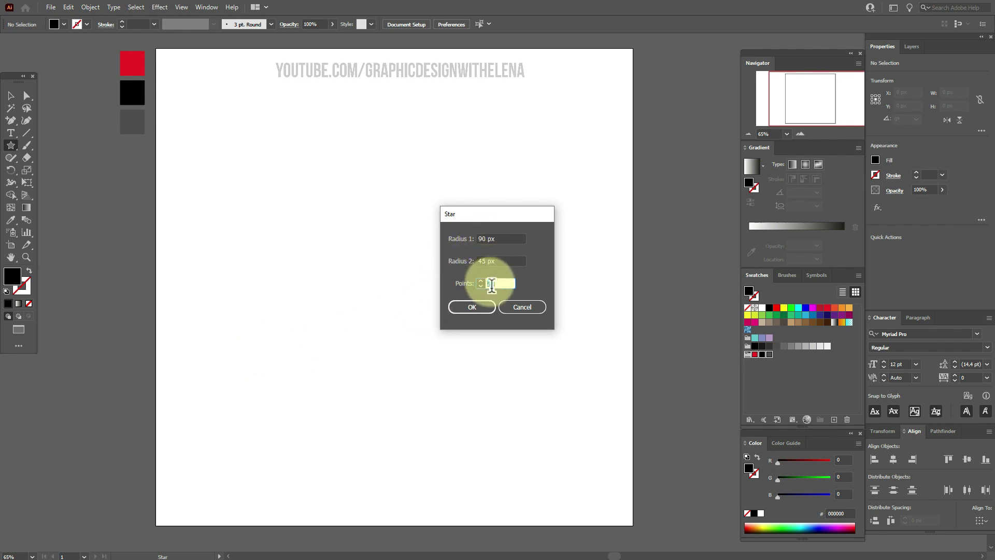
{"action": "left_click", "coordinate": [490, 306]}
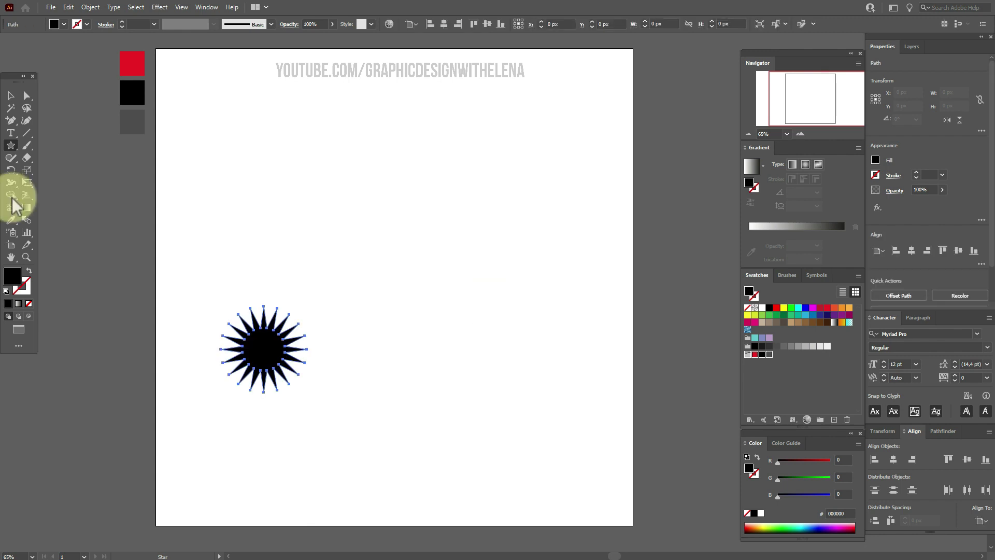
{"action": "left_click", "coordinate": [11, 97]}
{"action": "left_click_drag", "start_coordinate": [271, 349], "coordinate": [254, 398]}
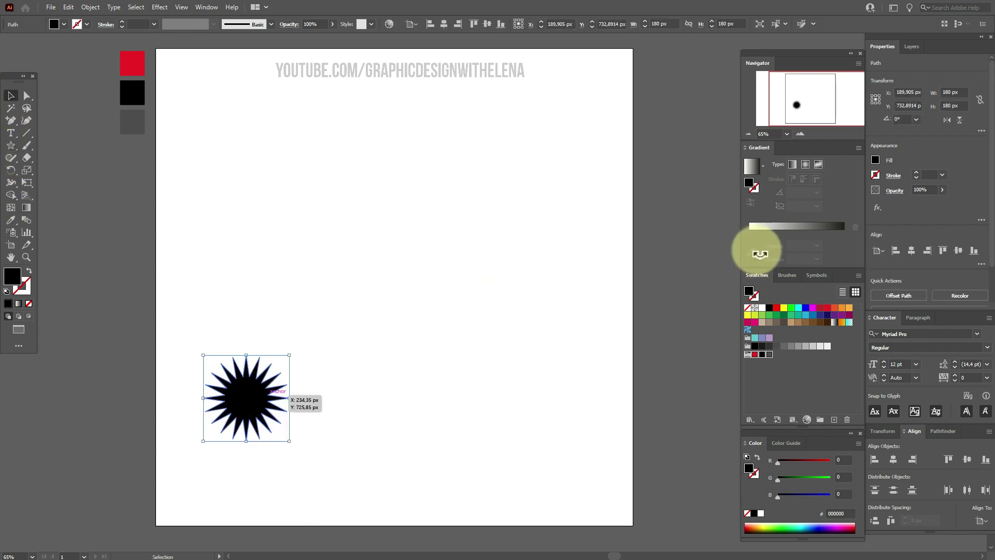
Fill the star with a linear gradient: red left end, black stop near 53%, dark grey right end.
{"action": "left_click", "coordinate": [756, 175]}
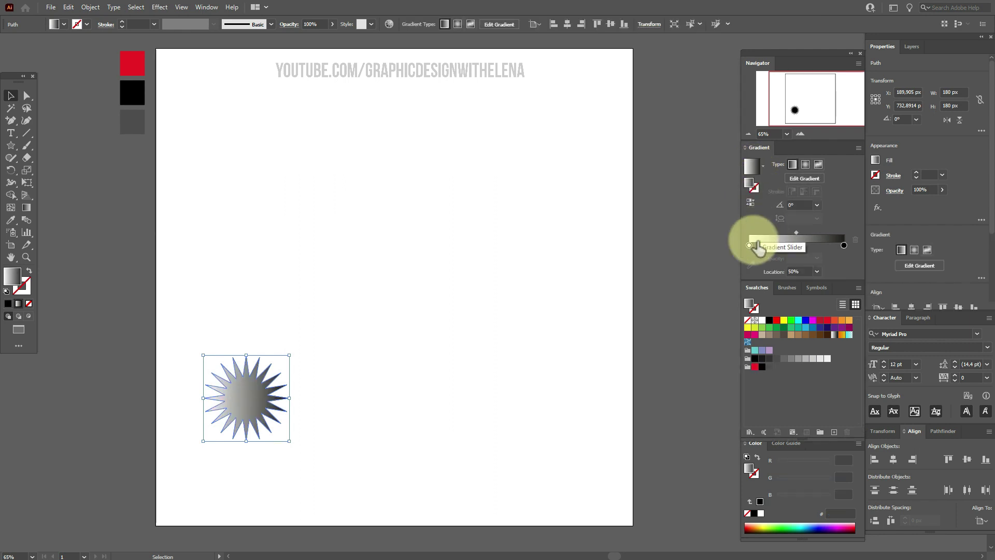
{"action": "left_click_drag", "start_coordinate": [750, 342], "coordinate": [748, 245]}
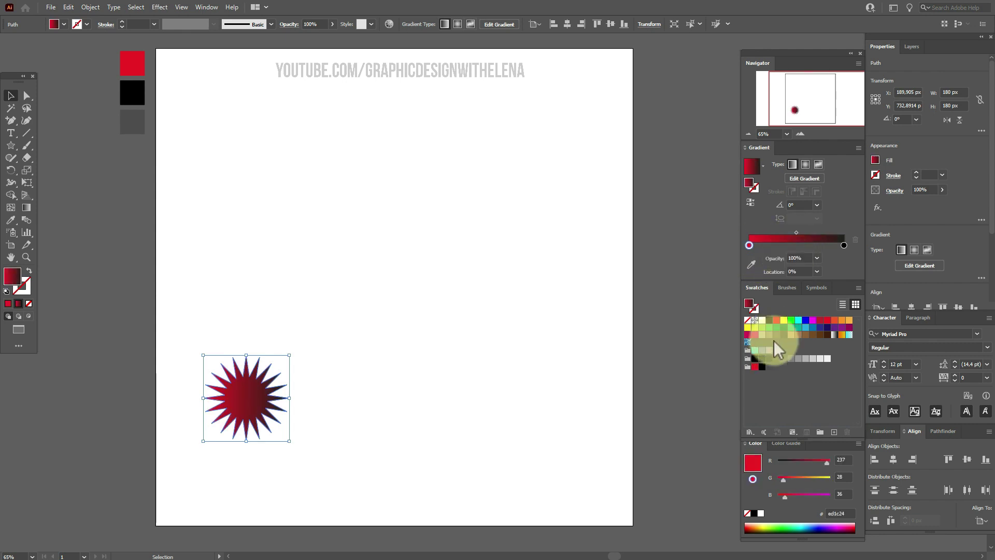
{"action": "left_click_drag", "start_coordinate": [760, 366], "coordinate": [794, 245]}
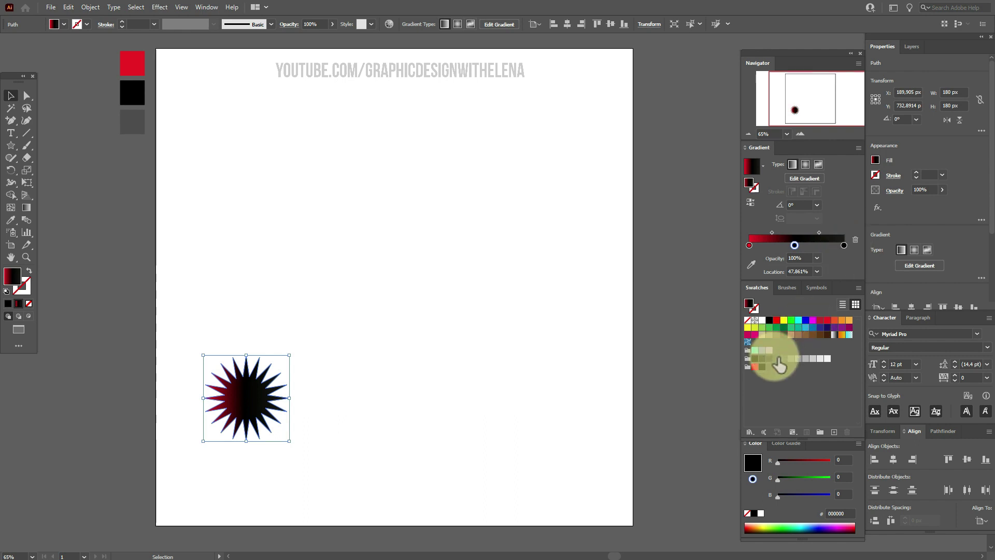
{"action": "left_click_drag", "start_coordinate": [822, 317], "coordinate": [825, 233]}
{"action": "left_click", "coordinate": [800, 246]}
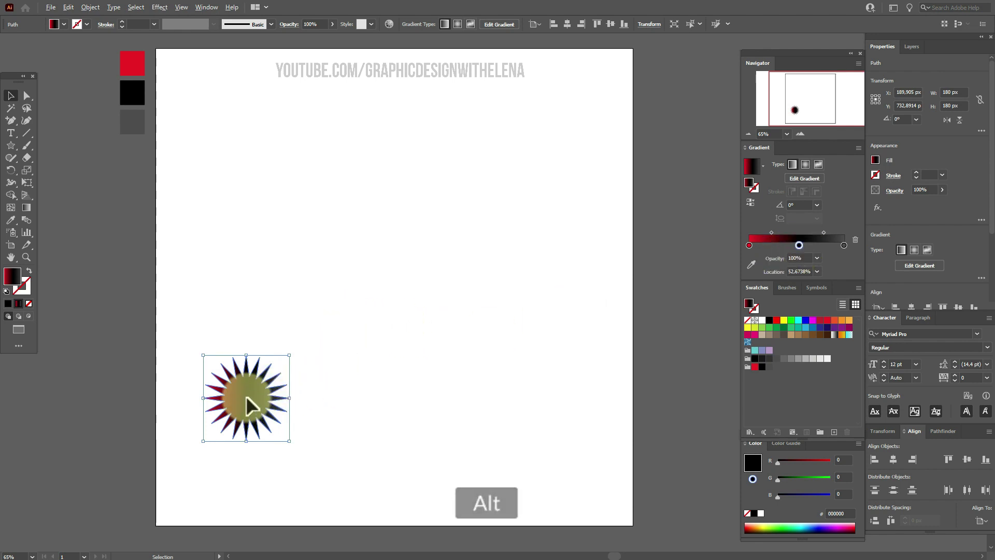
Alt-drag a copy of the star about 460 px to the right, then select both stars.
{"action": "left_click_drag", "start_coordinate": [256, 396], "coordinate": [465, 395]}
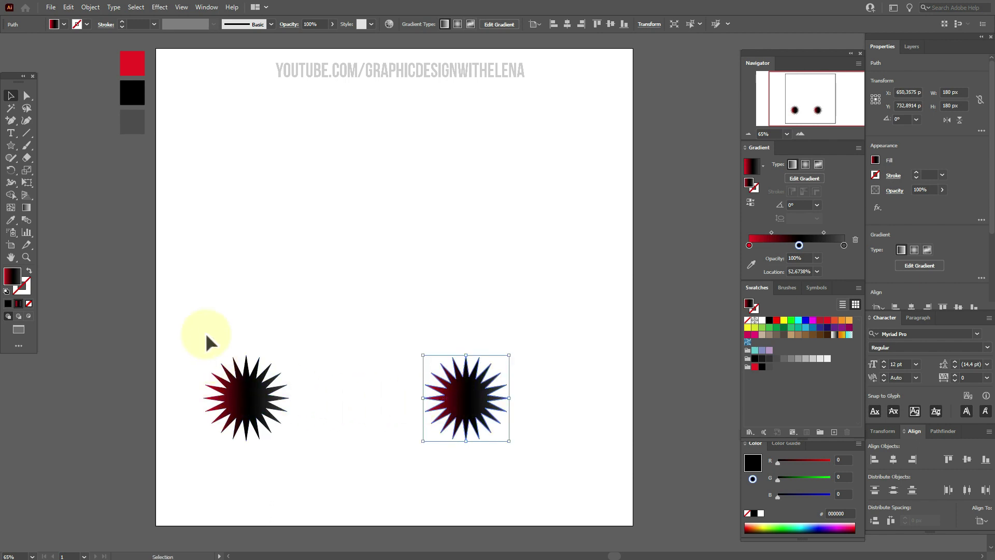
{"action": "left_click_drag", "start_coordinate": [205, 335], "coordinate": [585, 435]}
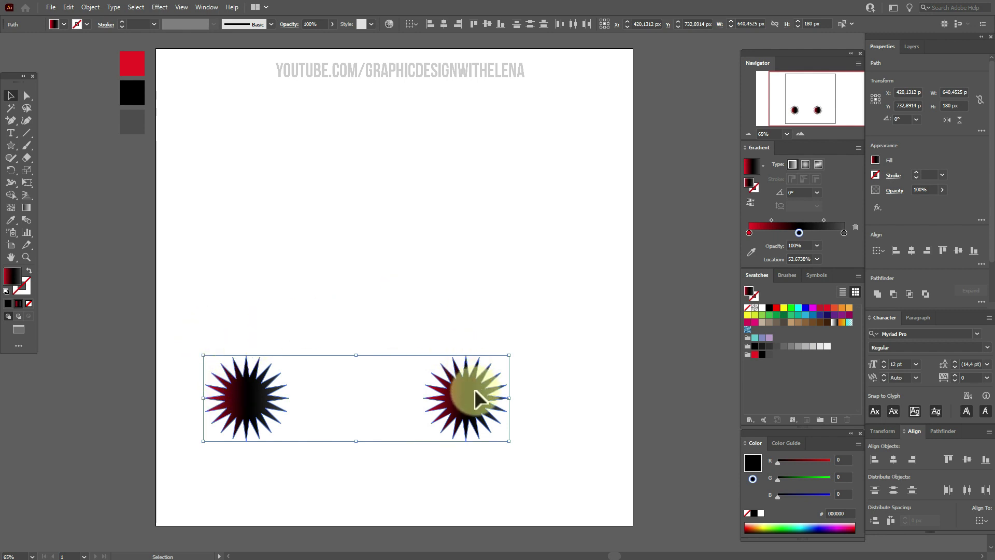
Set Blend Options to Specified Distance 1 px with Align to Page orientation.
{"action": "left_click", "coordinate": [91, 8]}
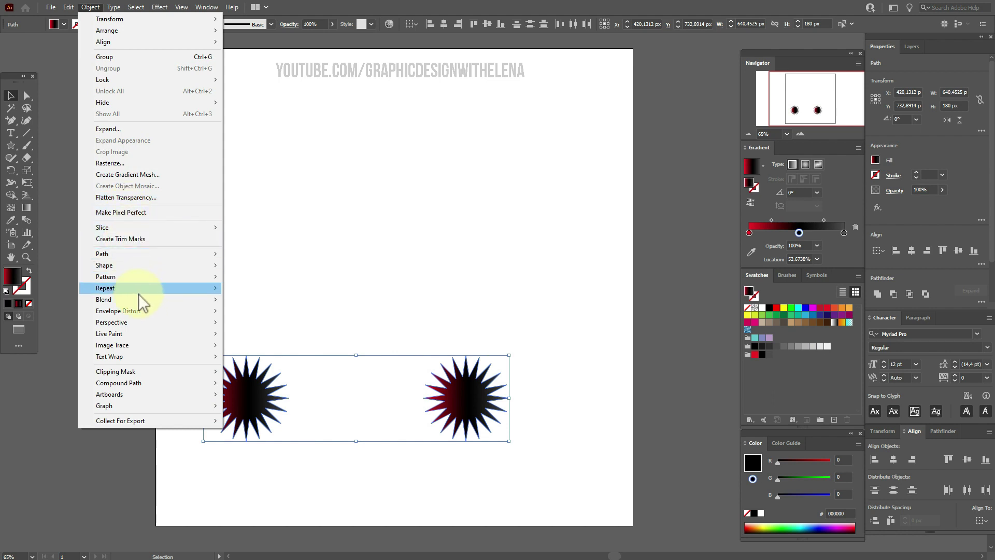
{"action": "mouse_move", "coordinate": [138, 297]}
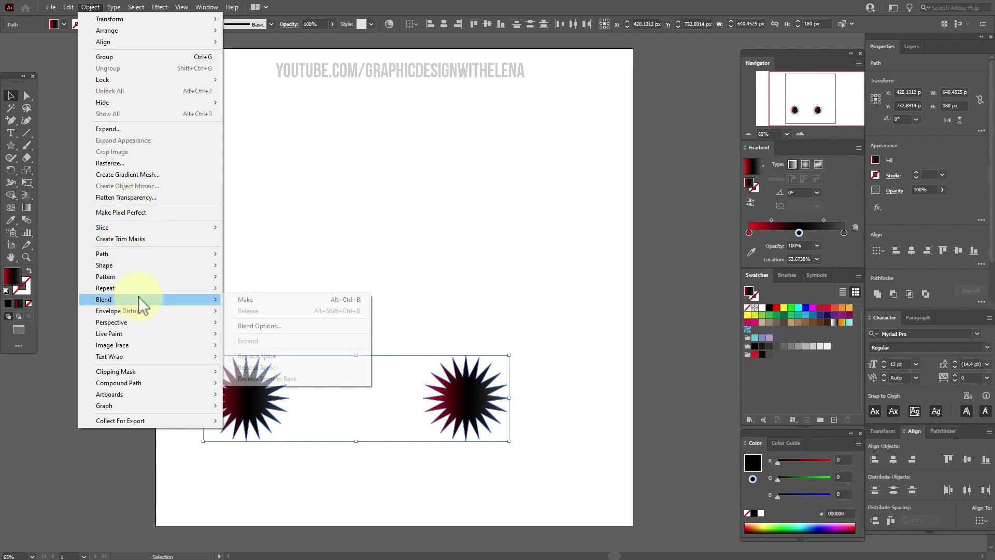
{"action": "left_click", "coordinate": [270, 326]}
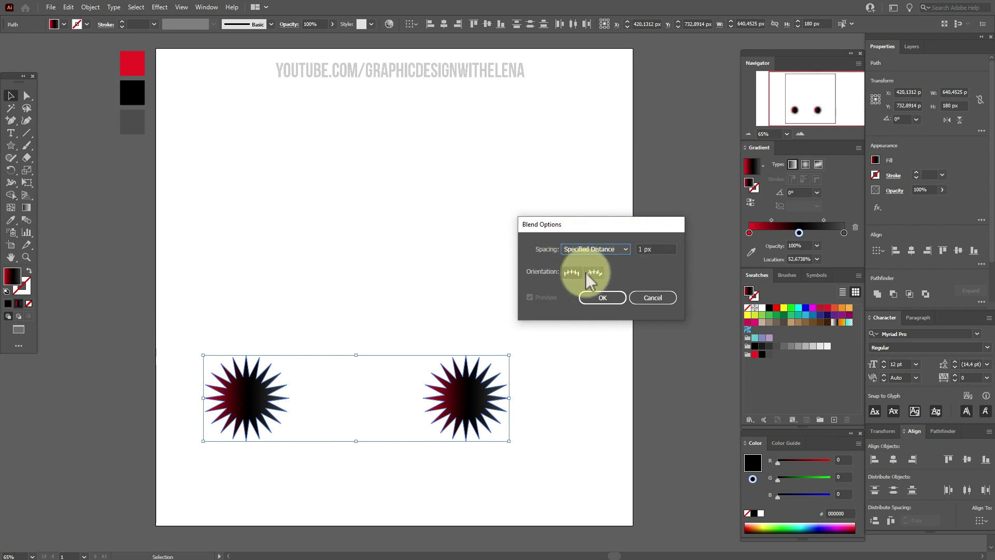
{"action": "left_click", "coordinate": [567, 267]}
{"action": "left_click", "coordinate": [602, 297]}
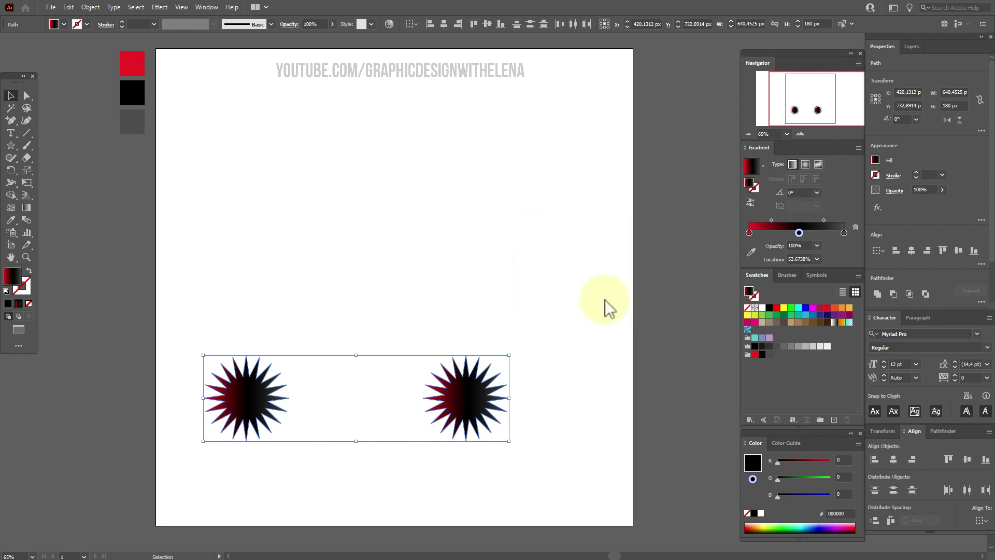
Make the blend between the two stars with Object > Blend > Make.
{"action": "left_click", "coordinate": [92, 8]}
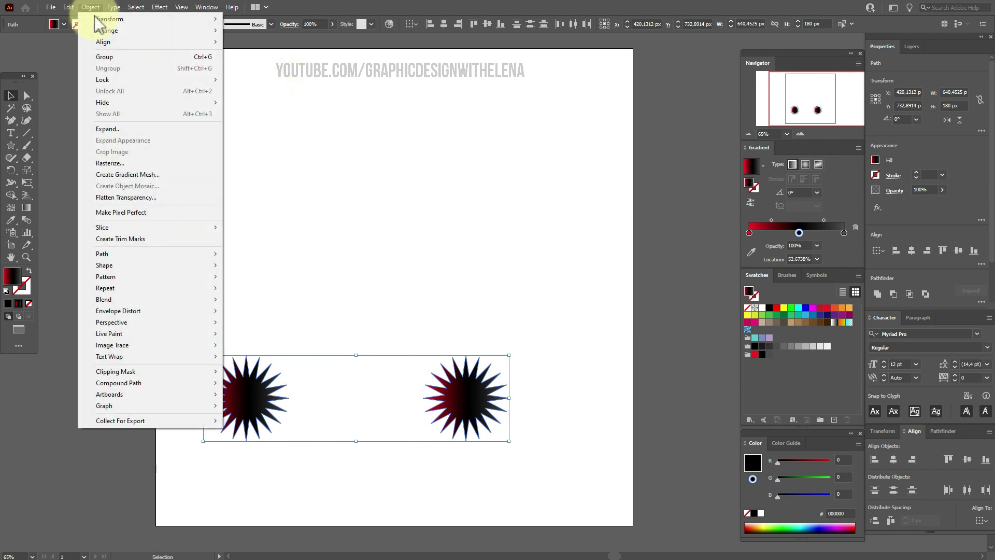
{"action": "mouse_move", "coordinate": [182, 301]}
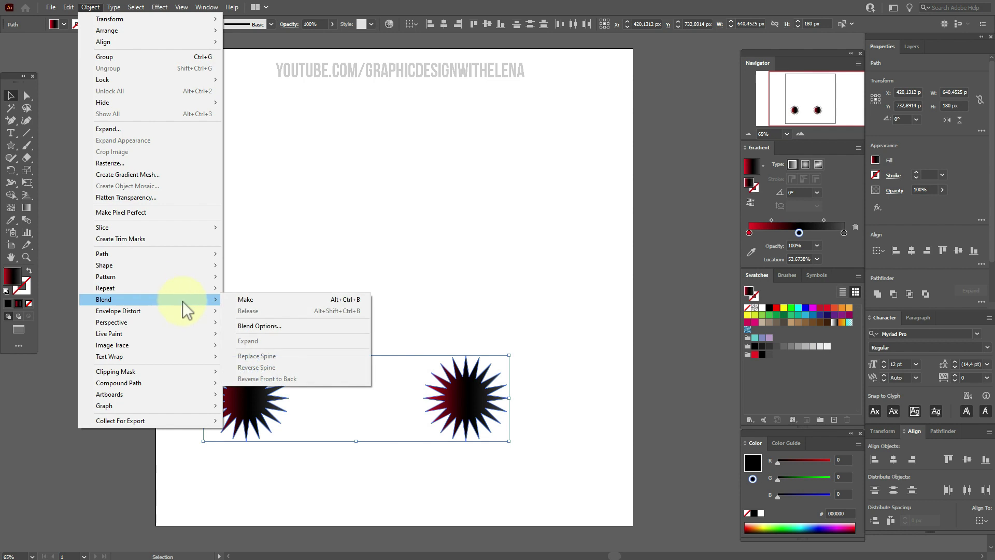
{"action": "left_click", "coordinate": [256, 299]}
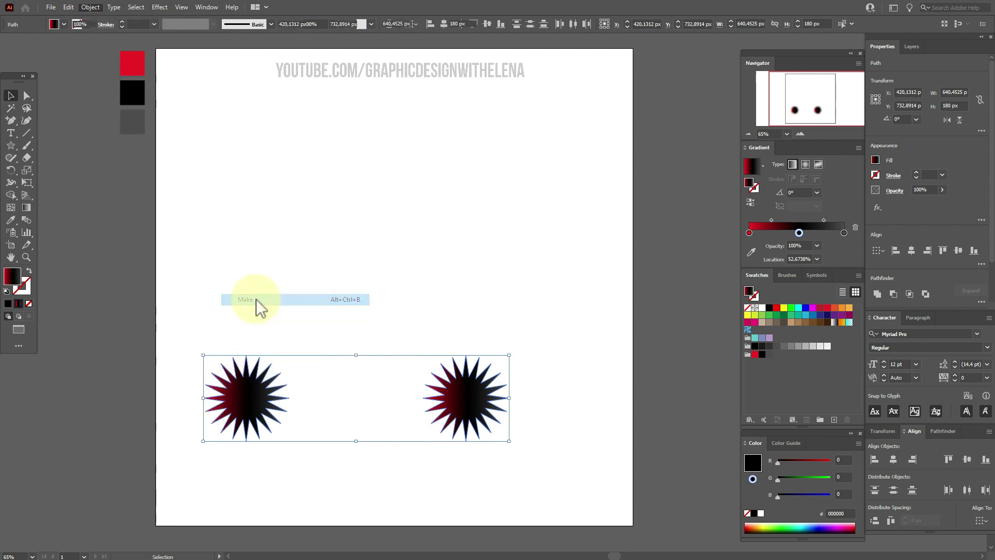
Move the star blend off the artboard to the right and set fill none, stroke black.
{"action": "left_click", "coordinate": [263, 296]}
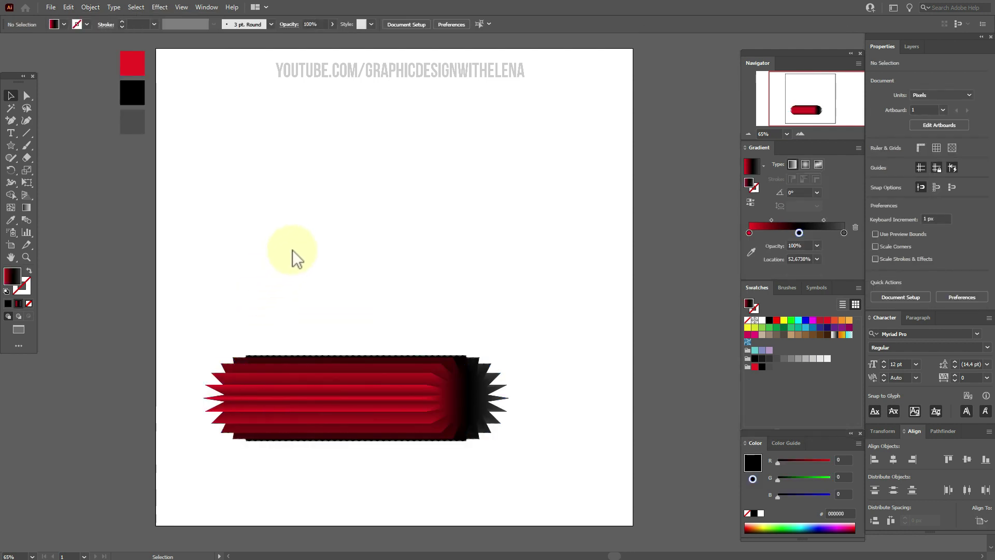
{"action": "left_click_drag", "start_coordinate": [365, 400], "coordinate": [686, 422]}
{"action": "left_click", "coordinate": [683, 353]}
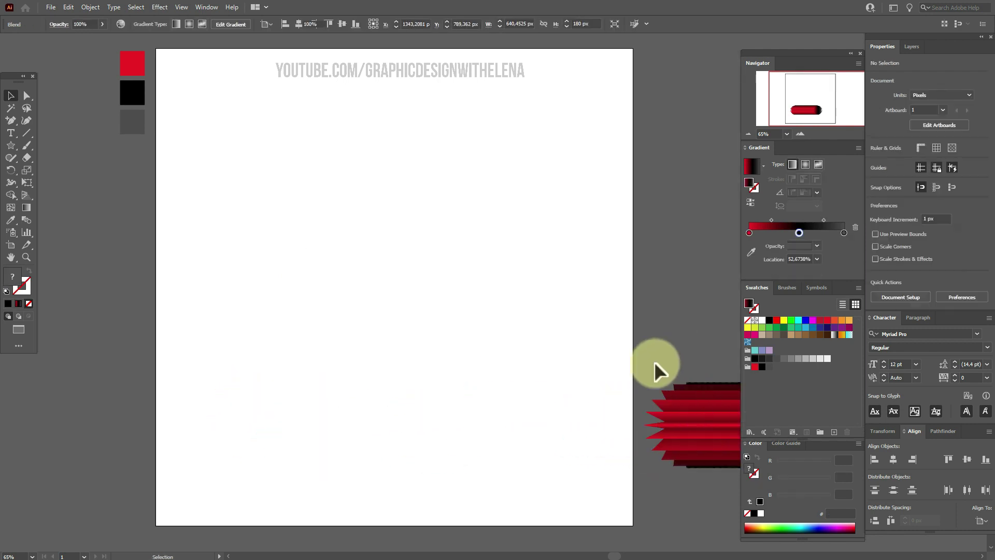
{"action": "left_click", "coordinate": [28, 273]}
{"action": "left_click", "coordinate": [26, 291]}
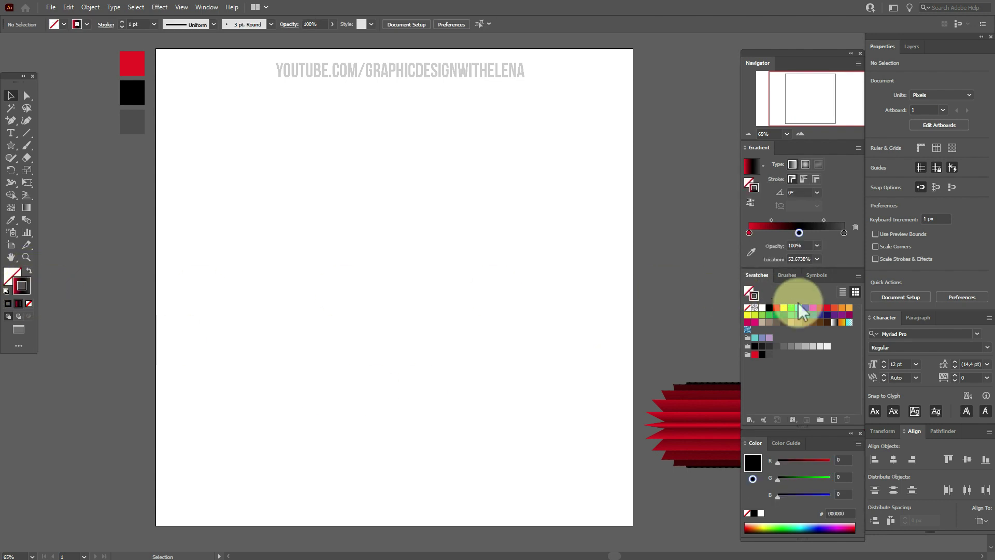
{"action": "left_click", "coordinate": [770, 309]}
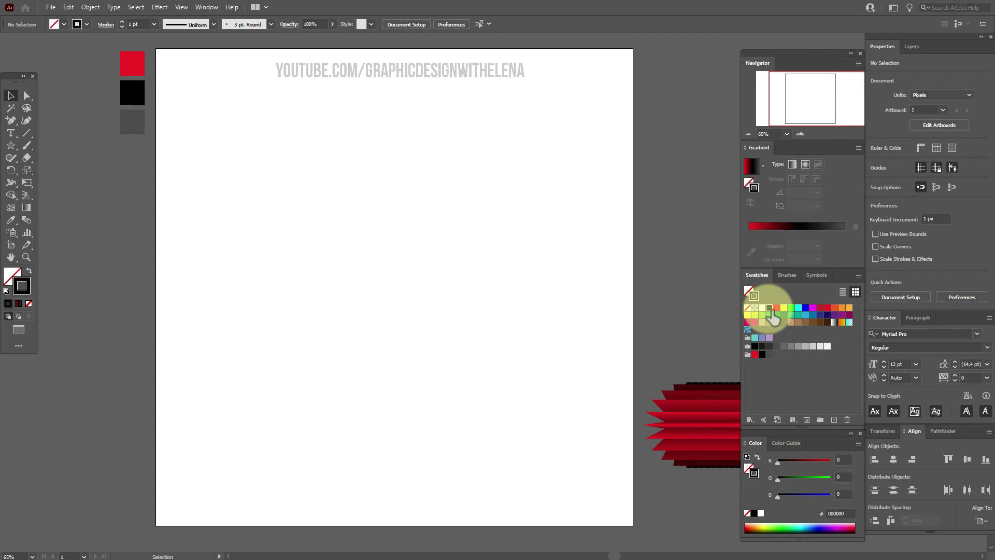
Draw a three-loop Paintbrush curve from lower-left sweeping past the top-right corner.
{"action": "double_click", "coordinate": [29, 148]}
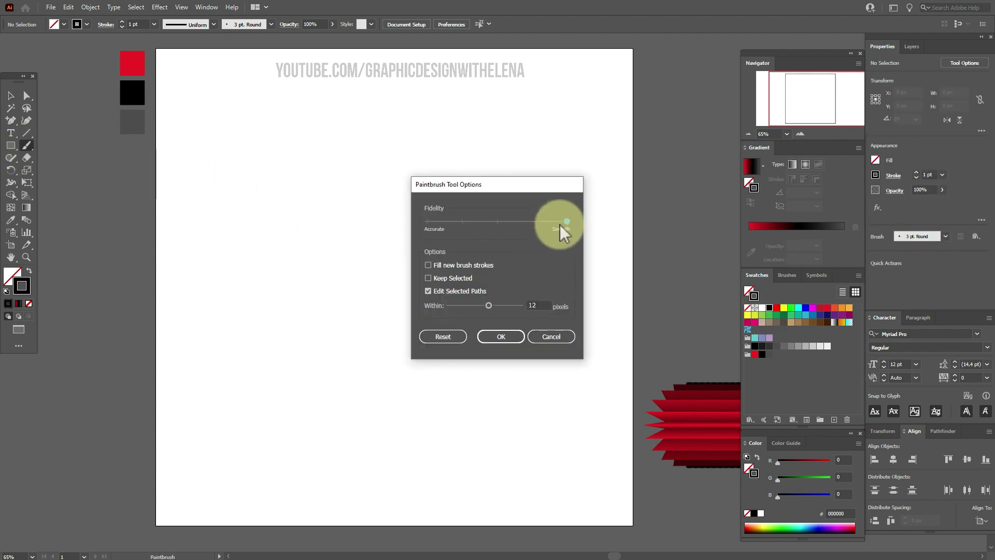
{"action": "left_click", "coordinate": [516, 337]}
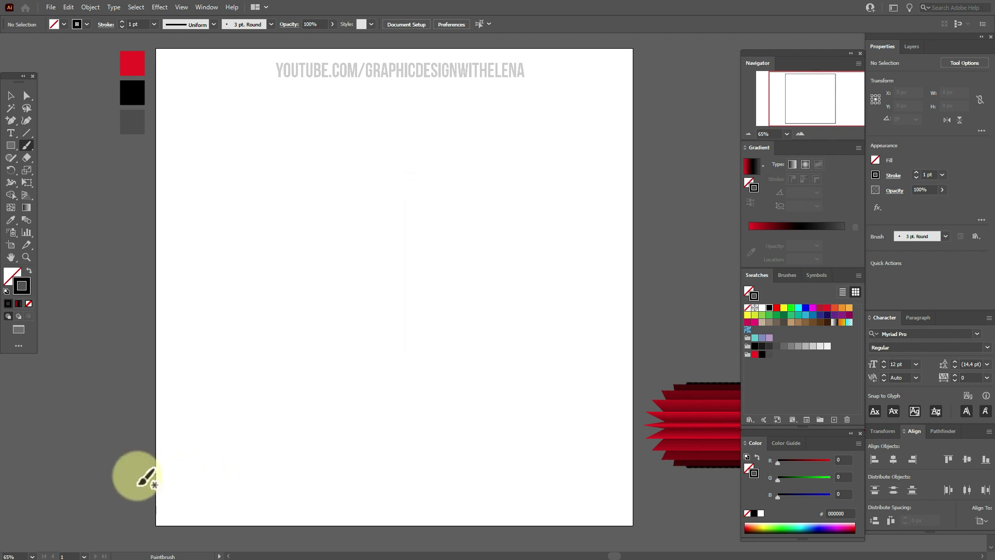
{"action": "mouse_move", "coordinate": [135, 484]}
{"action": "left_mouse_down"}
{"action": "mouse_move", "coordinate": [237, 429]}
{"action": "mouse_move", "coordinate": [251, 359]}
{"action": "left_mouse_up"}
{"action": "mouse_move", "coordinate": [196, 389]}
{"action": "left_mouse_down"}
{"action": "mouse_move", "coordinate": [299, 414]}
{"action": "mouse_move", "coordinate": [356, 361]}
{"action": "mouse_move", "coordinate": [382, 308]}
{"action": "mouse_move", "coordinate": [360, 284]}
{"action": "mouse_move", "coordinate": [319, 296]}
{"action": "mouse_move", "coordinate": [326, 339]}
{"action": "mouse_move", "coordinate": [366, 356]}
{"action": "mouse_move", "coordinate": [433, 326]}
{"action": "mouse_move", "coordinate": [482, 270]}
{"action": "mouse_move", "coordinate": [473, 176]}
{"action": "left_mouse_up"}
{"action": "mouse_move", "coordinate": [461, 252]}
{"action": "left_mouse_down"}
{"action": "mouse_move", "coordinate": [526, 265]}
{"action": "mouse_move", "coordinate": [578, 238]}
{"action": "mouse_move", "coordinate": [631, 197]}
{"action": "mouse_move", "coordinate": [665, 133]}
{"action": "left_mouse_up"}
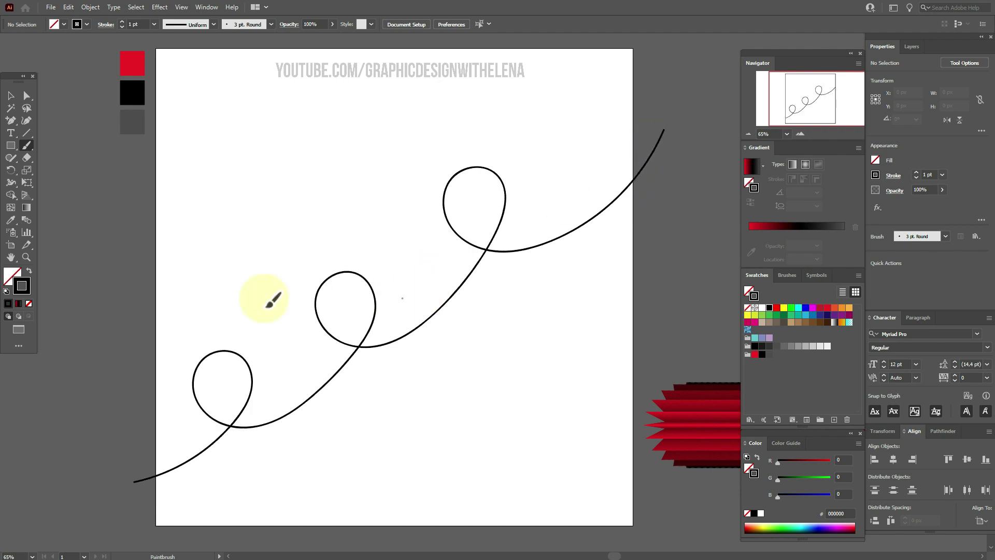
Select the looping curve and the star blend, then apply Object > Blend > Replace Spine.
{"action": "left_click", "coordinate": [12, 97]}
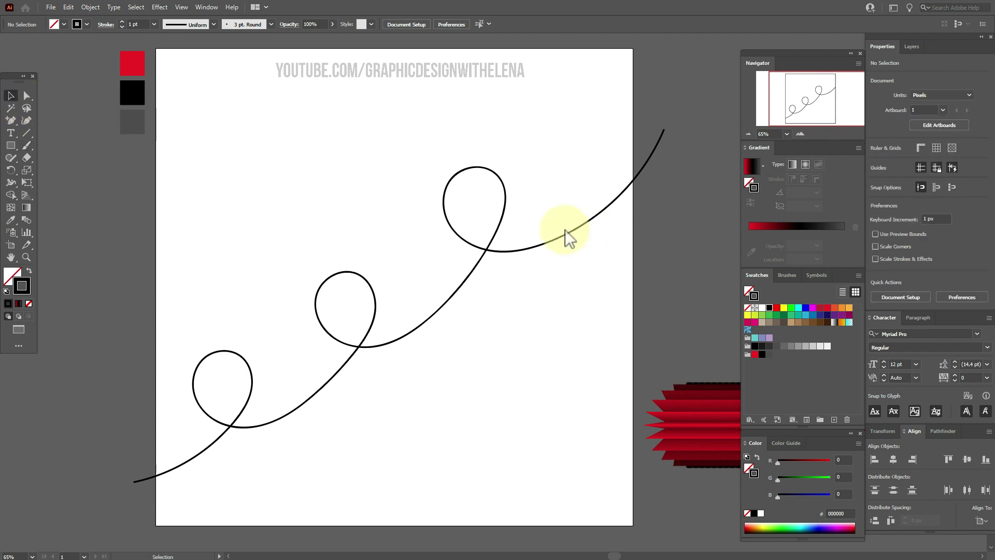
{"action": "left_click", "coordinate": [499, 215]}
{"action": "left_click", "coordinate": [705, 410], "text": "shift"}
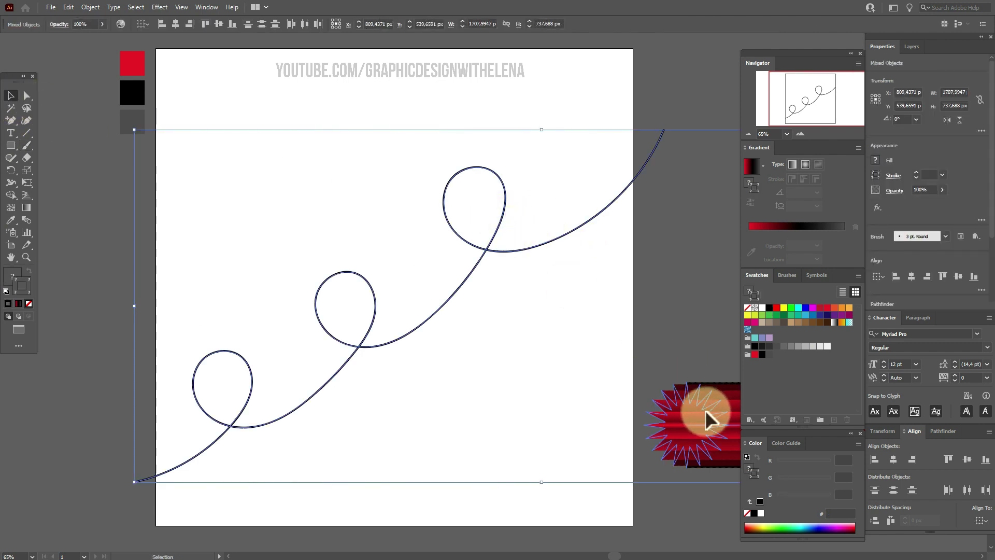
{"action": "left_click", "coordinate": [92, 7]}
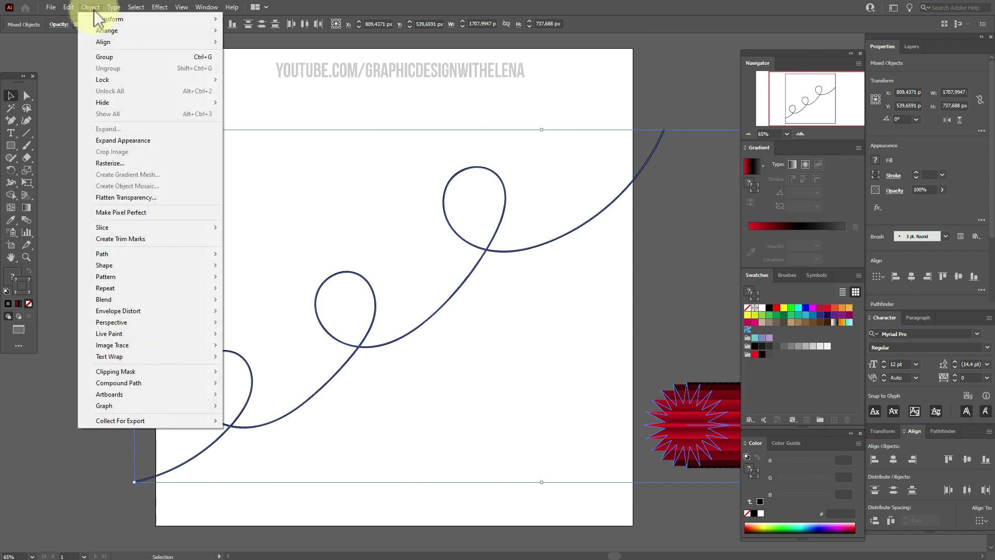
{"action": "mouse_move", "coordinate": [150, 296]}
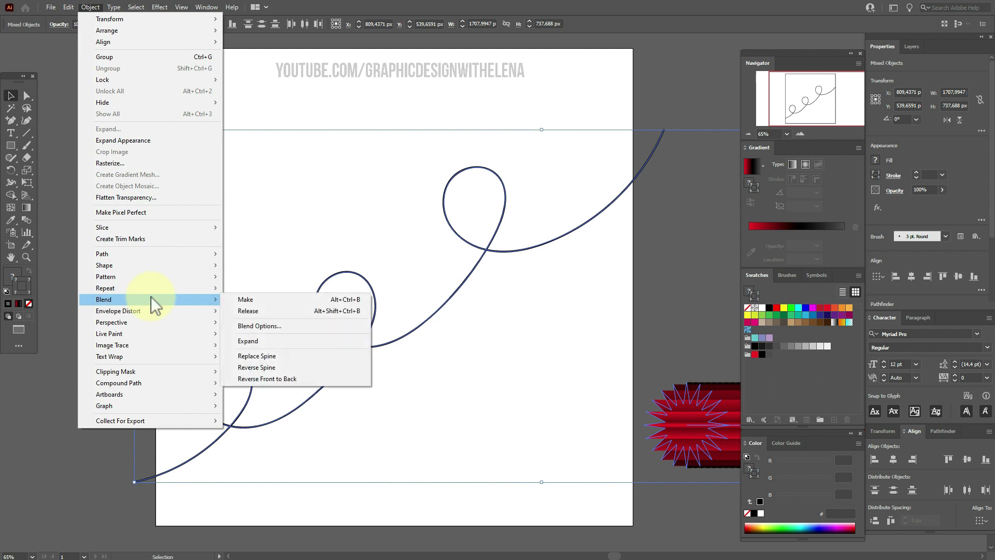
{"action": "left_click", "coordinate": [278, 357]}
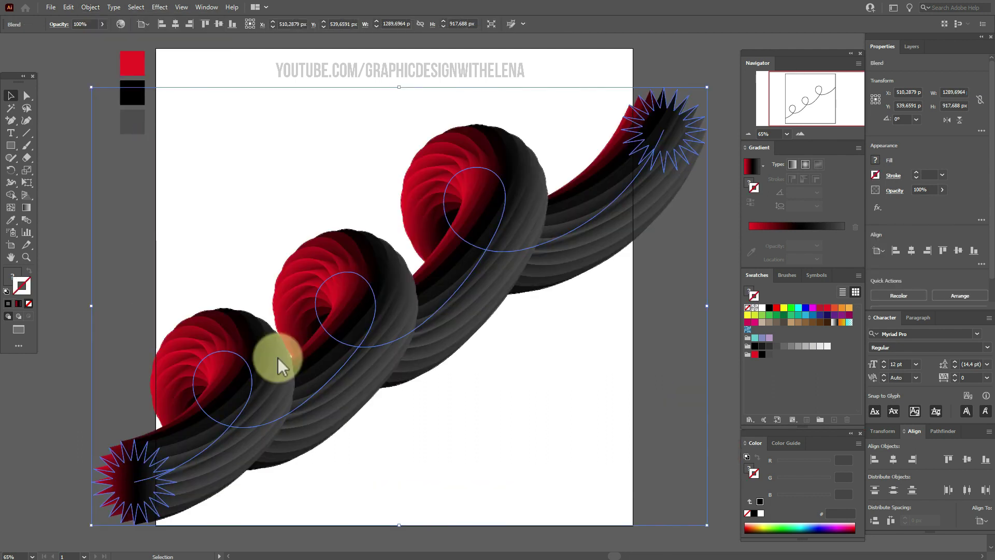
Enlarge the top-end star of the blend proportionally to about 296 px.
{"action": "left_click", "coordinate": [676, 296]}
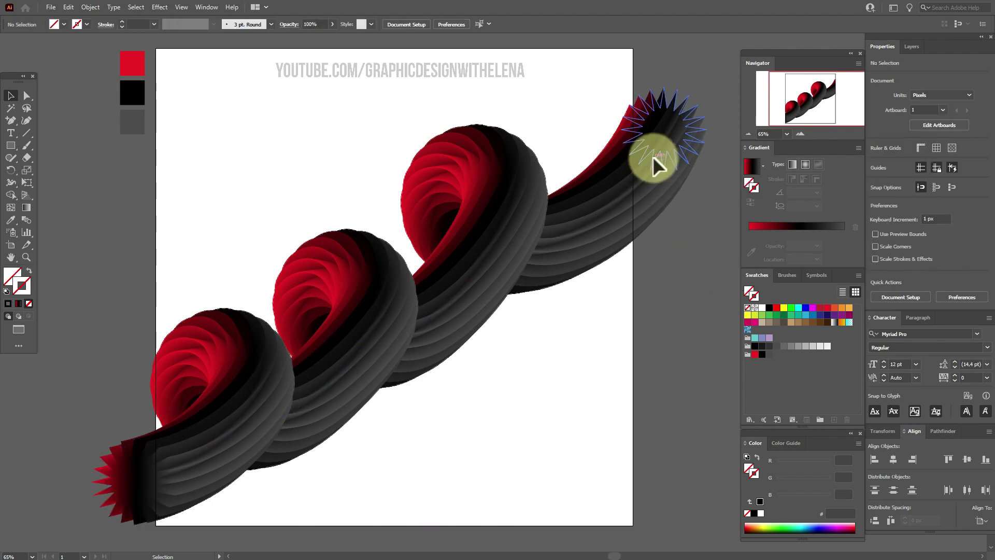
{"action": "left_click", "coordinate": [672, 100]}
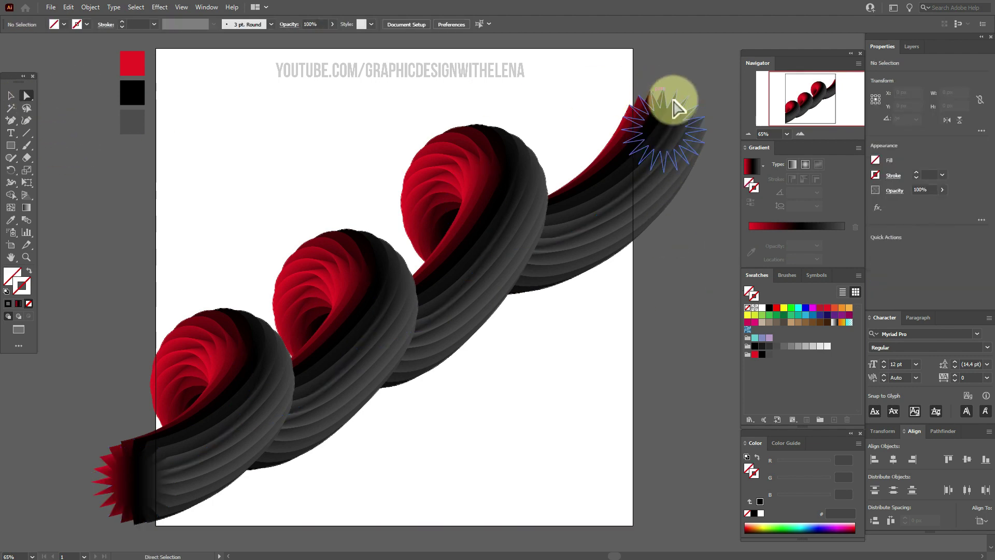
{"action": "left_click", "coordinate": [15, 95]}
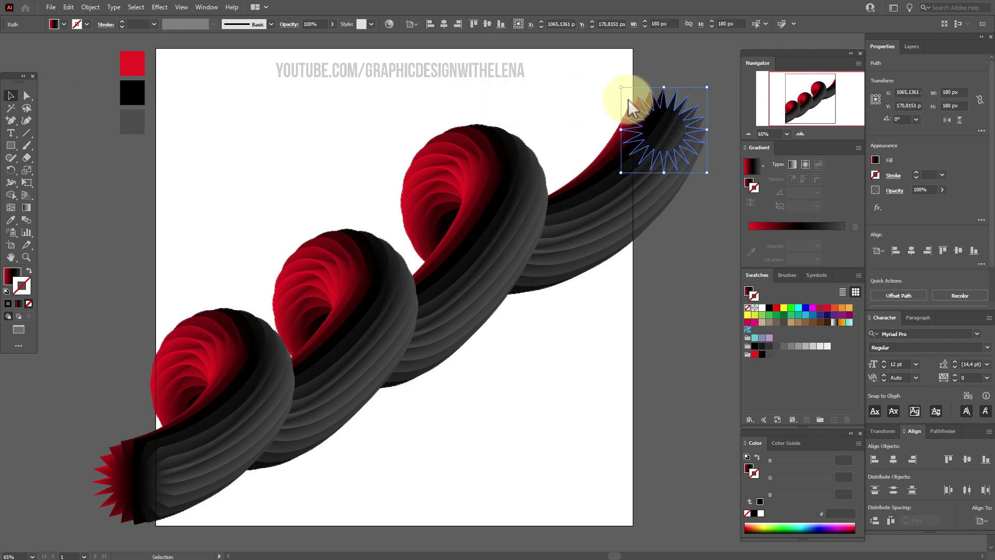
{"action": "mouse_move", "coordinate": [669, 87]}
{"action": "left_mouse_down"}
{"action": "mouse_move", "coordinate": [692, 38]}
{"action": "mouse_move", "coordinate": [672, 95]}
{"action": "left_mouse_up"}
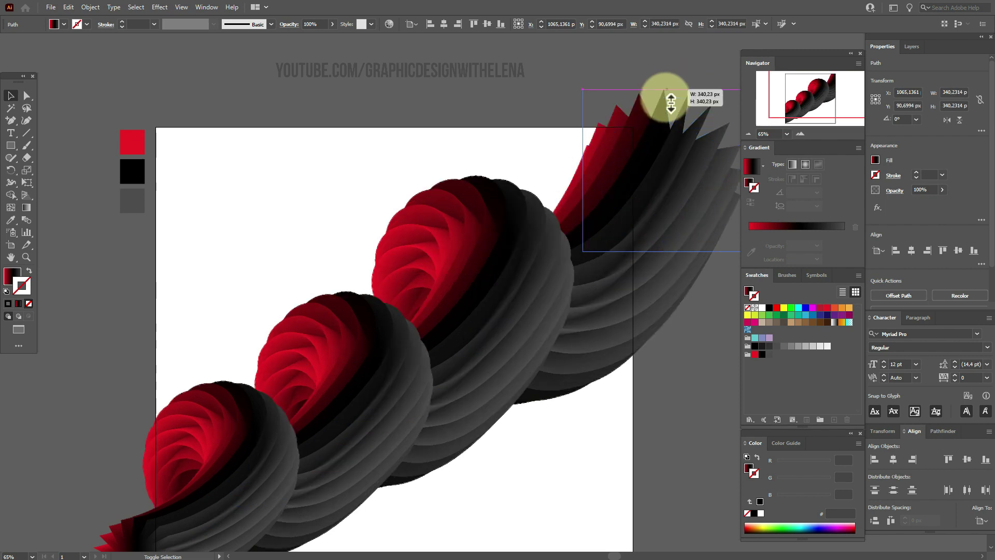
{"action": "left_click_drag", "start_coordinate": [671, 103], "coordinate": [670, 110]}
Shrink the bottom-left end star proportionally to about 109 px.
{"action": "left_click", "coordinate": [11, 257]}
{"action": "left_click_drag", "start_coordinate": [410, 358], "coordinate": [389, 273]}
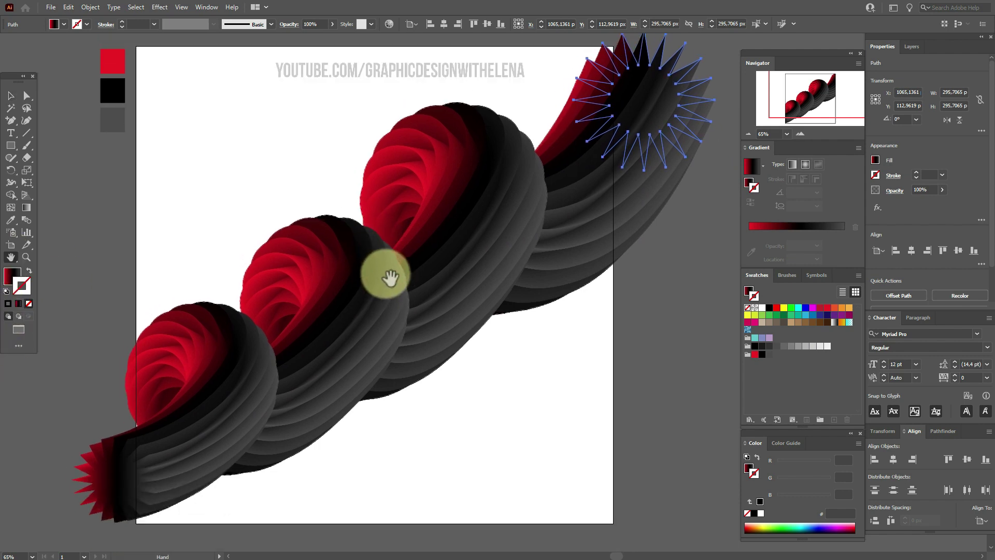
{"action": "left_click", "coordinate": [27, 97]}
{"action": "left_click", "coordinate": [122, 478]}
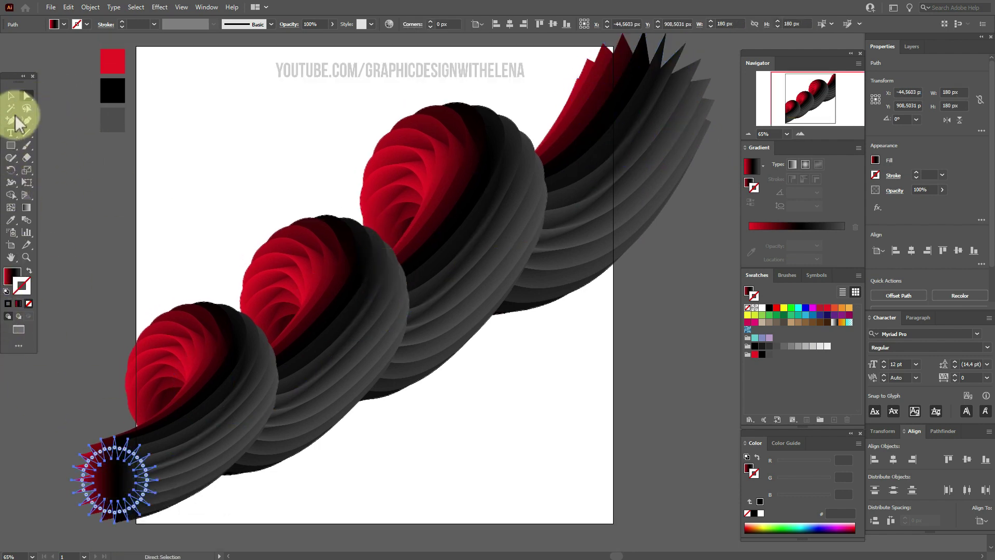
{"action": "left_click", "coordinate": [11, 96]}
{"action": "left_click", "coordinate": [139, 506]}
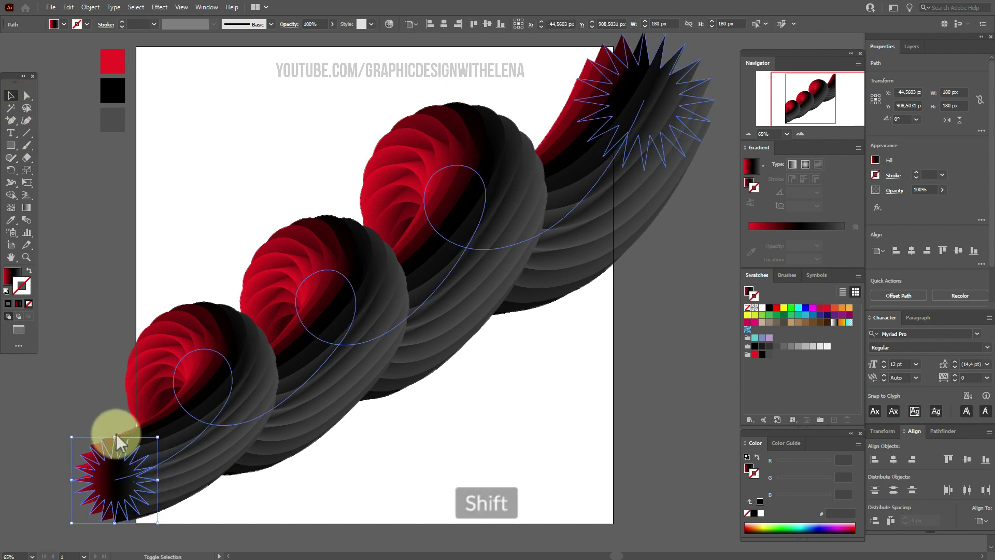
{"action": "left_click_drag", "start_coordinate": [115, 437], "coordinate": [117, 477]}
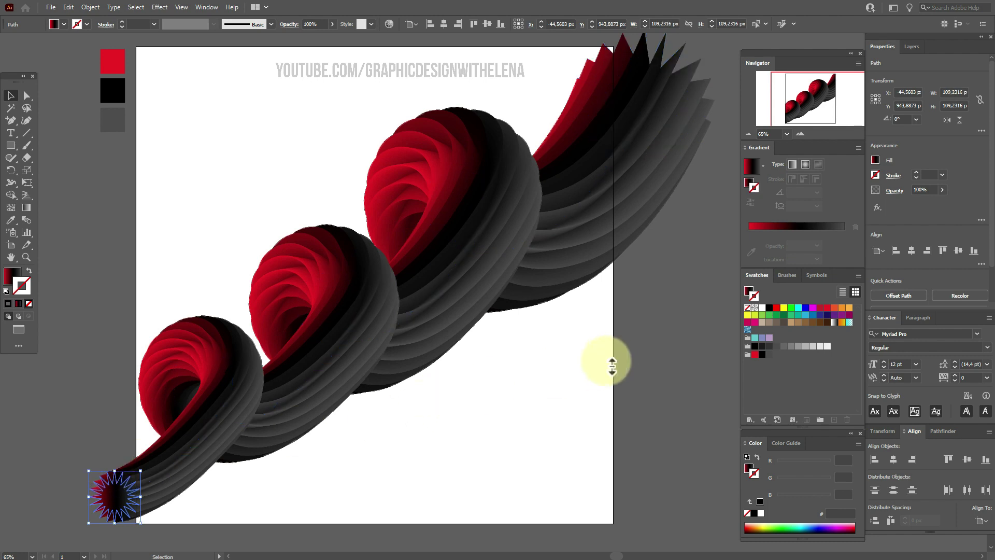
Shift-scale the whole star blend up to about 1392 × 1096 px.
{"action": "left_click", "coordinate": [645, 354]}
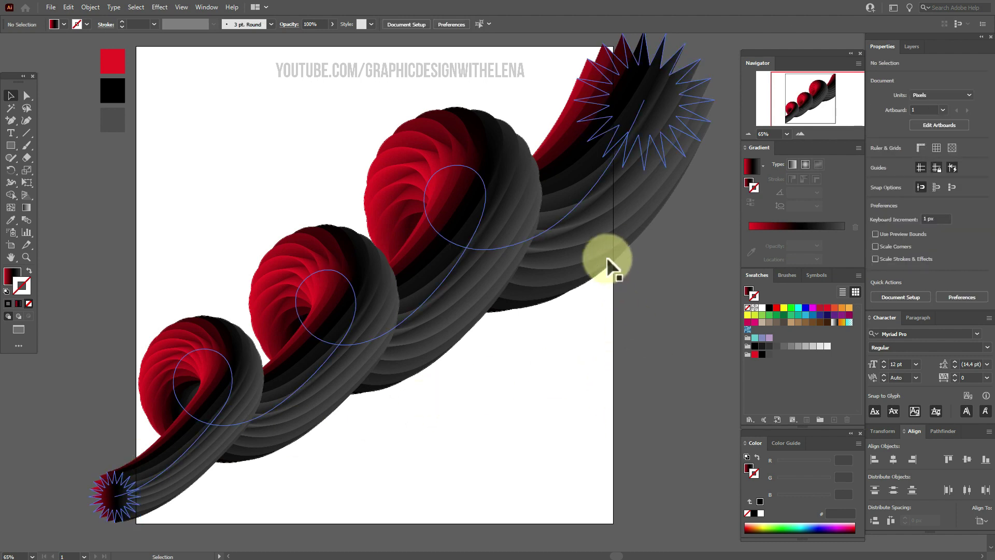
{"action": "left_click", "coordinate": [469, 272]}
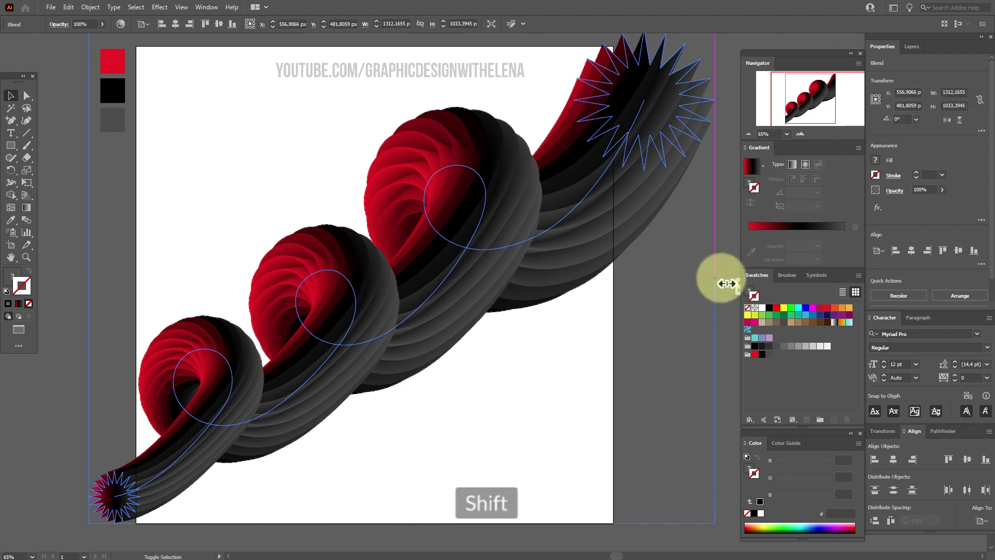
{"action": "left_click_drag", "start_coordinate": [713, 278], "coordinate": [758, 283]}
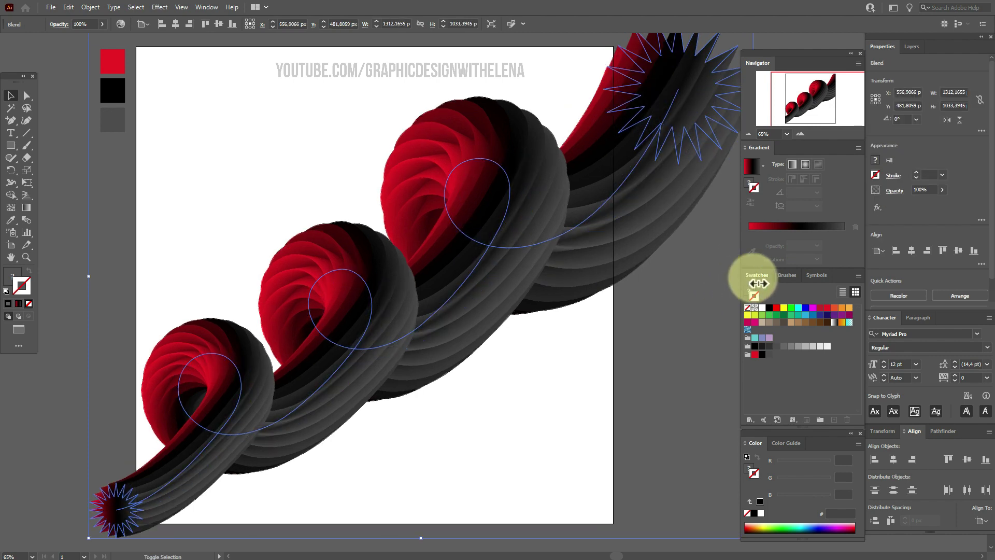
{"action": "left_click", "coordinate": [682, 428]}
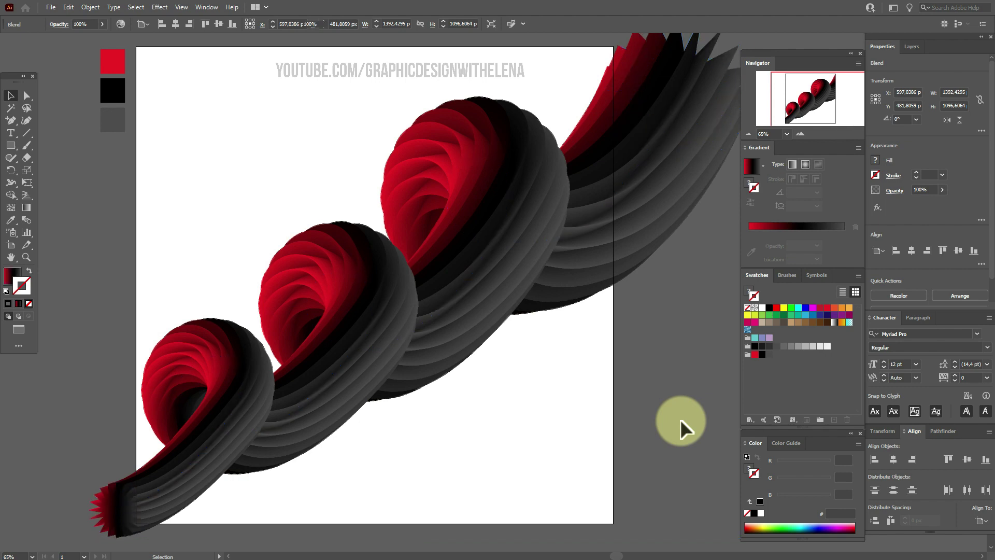
Sample the red swatch as fill and create a 1000 × 1000 px square.
{"action": "left_click", "coordinate": [11, 258]}
{"action": "left_click_drag", "start_coordinate": [362, 337], "coordinate": [356, 353]}
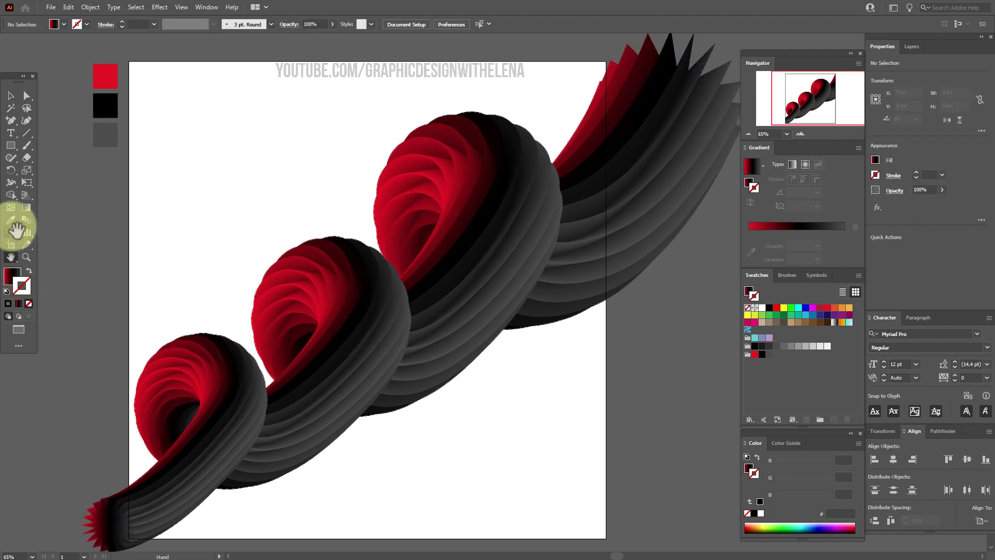
{"action": "left_click", "coordinate": [11, 220]}
{"action": "left_click", "coordinate": [103, 79]}
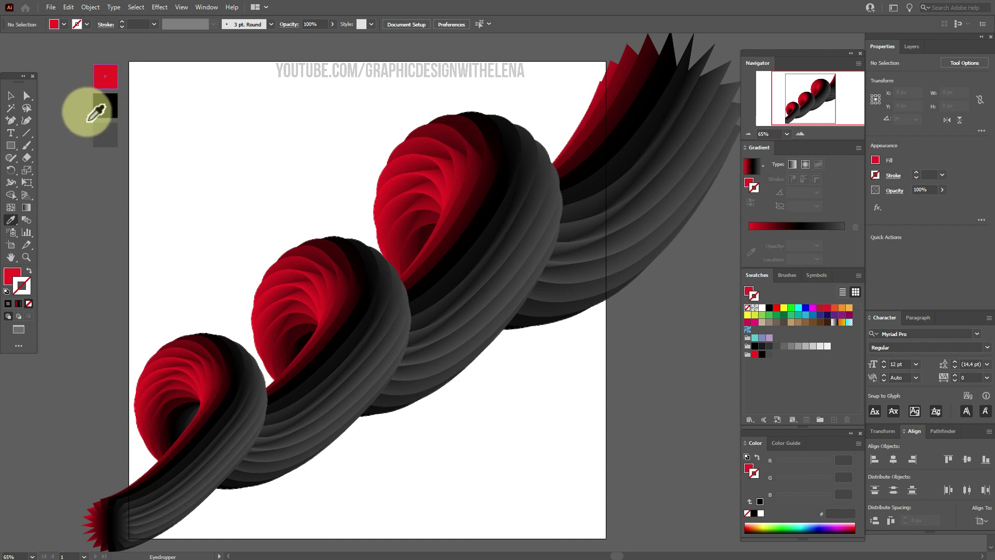
{"action": "left_click", "coordinate": [12, 145]}
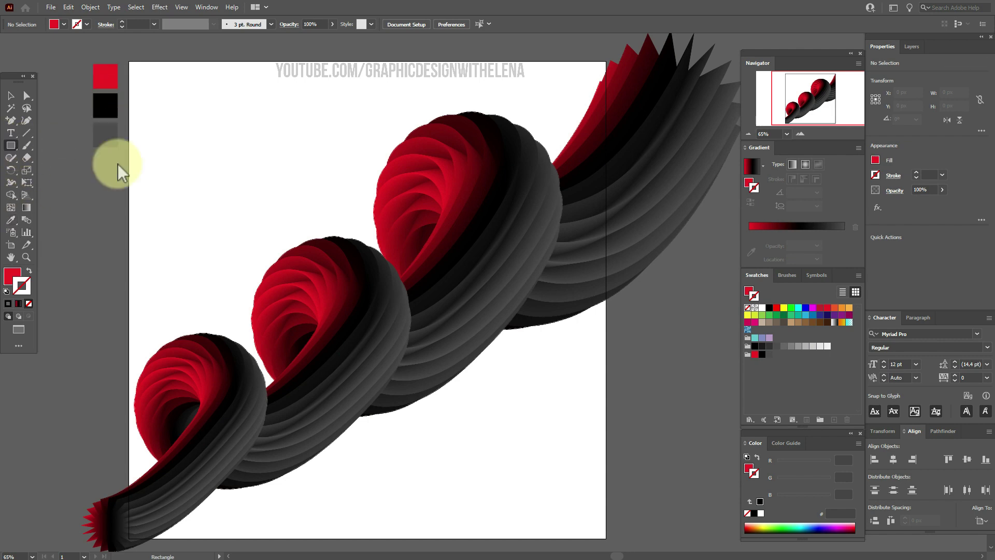
{"action": "left_click", "coordinate": [272, 192]}
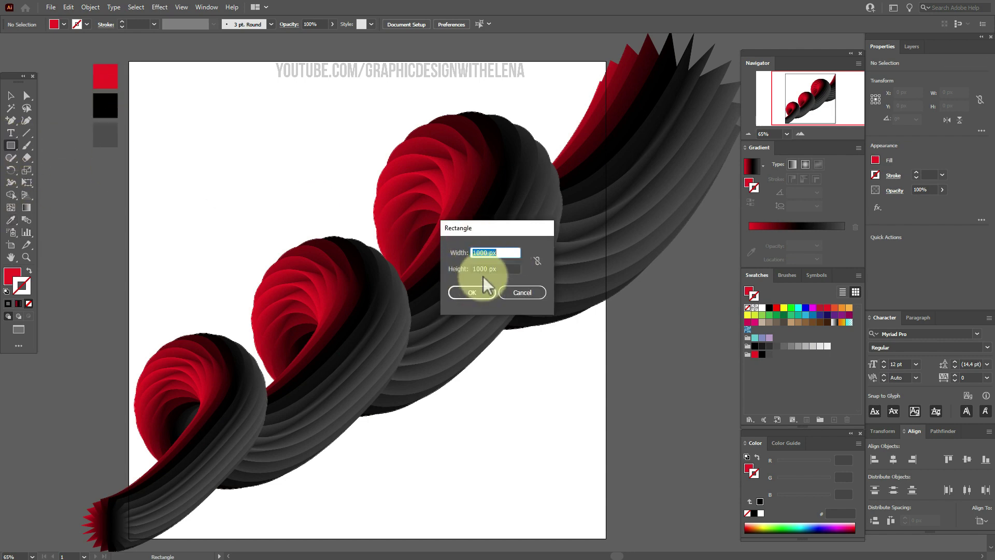
{"action": "left_click", "coordinate": [472, 292]}
Align the red square to the artboard's top-left corner and send it to the back.
{"action": "left_click", "coordinate": [11, 96]}
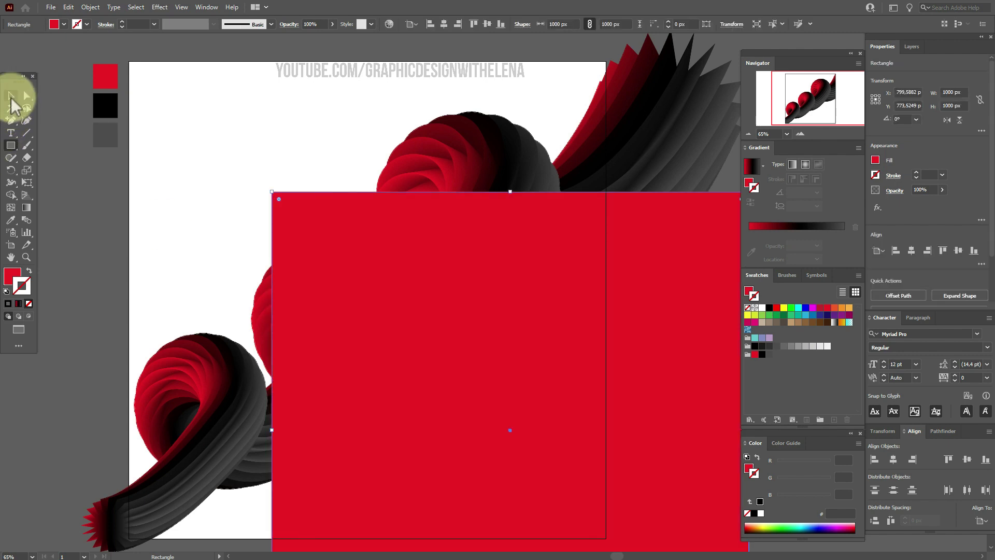
{"action": "left_click", "coordinate": [472, 295]}
{"action": "left_click_drag", "start_coordinate": [471, 295], "coordinate": [327, 164]}
{"action": "right_click", "coordinate": [413, 197]}
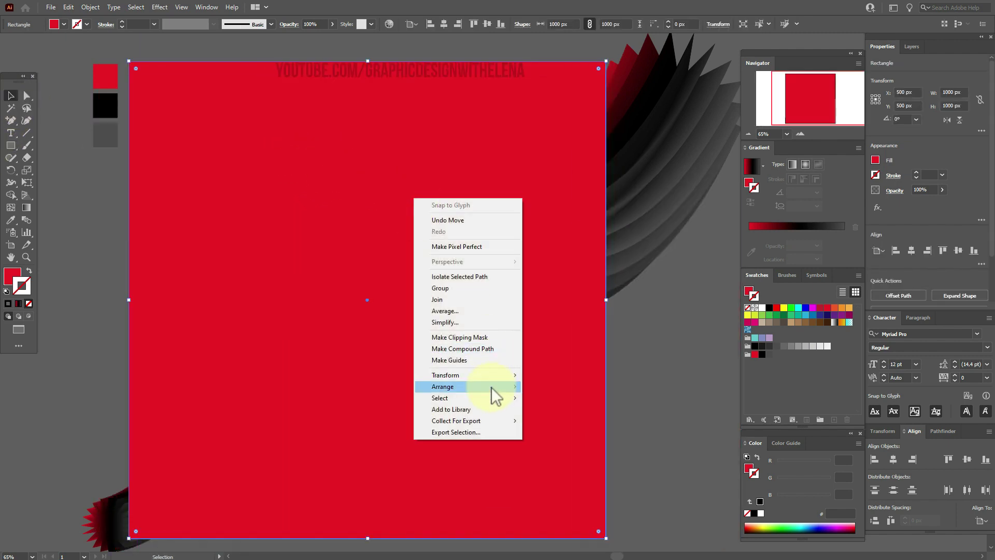
{"action": "mouse_move", "coordinate": [492, 387]}
{"action": "left_click", "coordinate": [565, 420]}
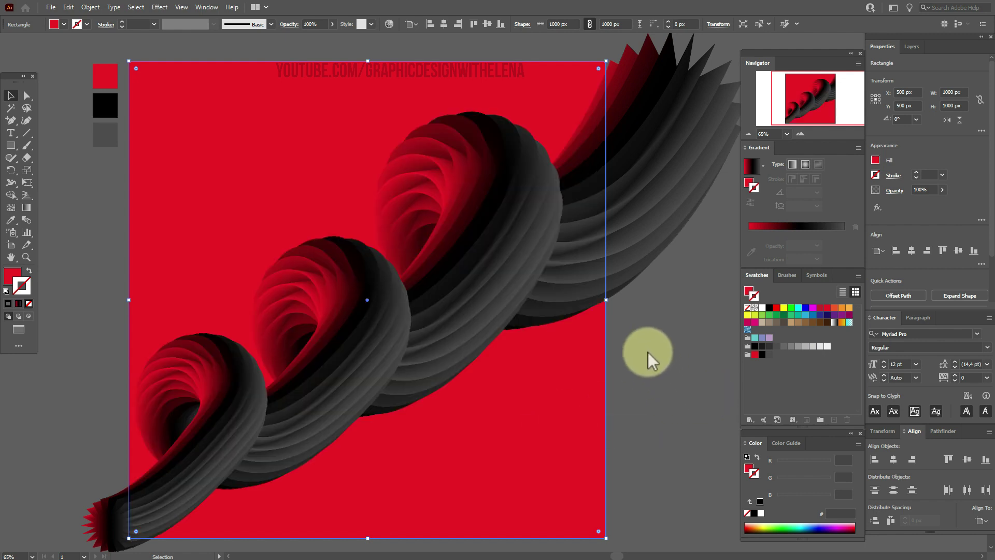
{"action": "left_click", "coordinate": [648, 352]}
Paste a copy of the red square in front and bring it above the swirl.
{"action": "left_click", "coordinate": [551, 396]}
{"action": "key", "text": "ctrl"}
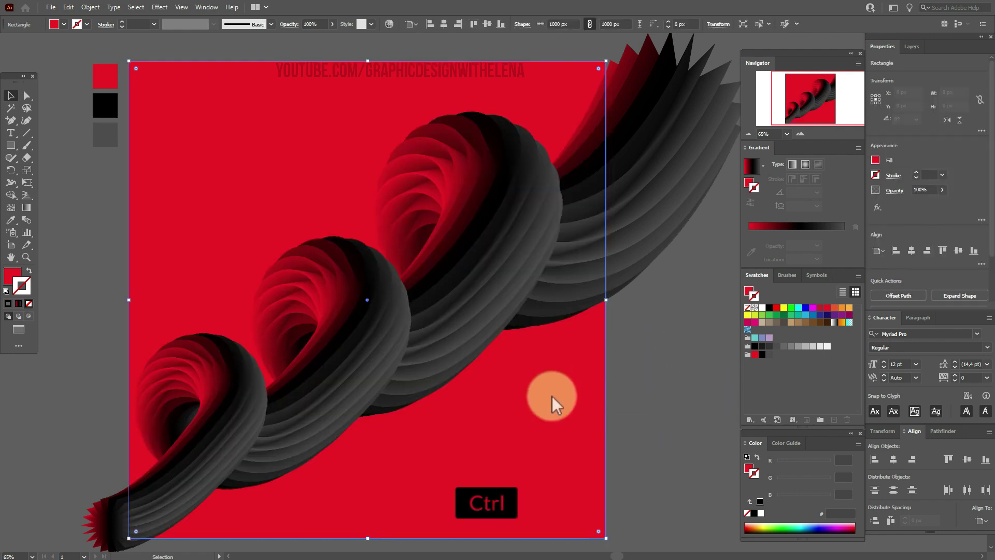
{"action": "key", "text": "ctrl+c"}
{"action": "key", "text": "ctrl+f"}
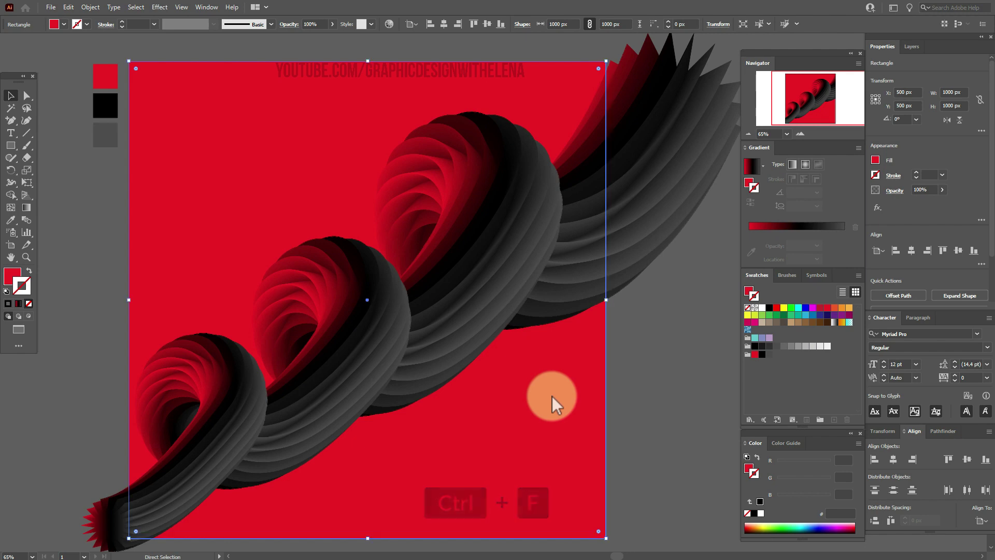
{"action": "right_click", "coordinate": [552, 396]}
{"action": "mouse_move", "coordinate": [572, 345]}
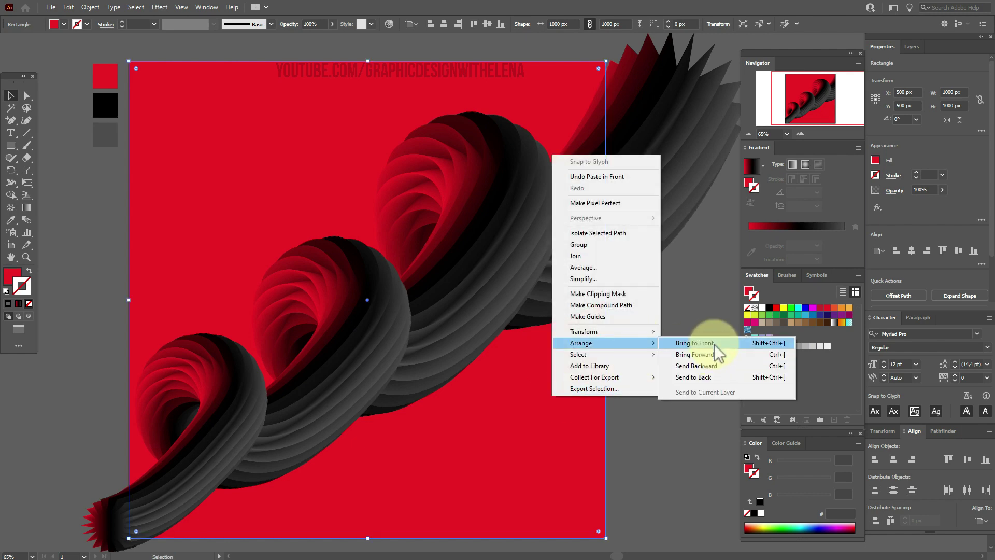
{"action": "left_click", "coordinate": [714, 344]}
Select the square copy with the swirl and make a clipping mask from them.
{"action": "left_click", "coordinate": [674, 148], "text": "shift"}
{"action": "right_click", "coordinate": [673, 147]}
{"action": "left_click", "coordinate": [706, 238]}
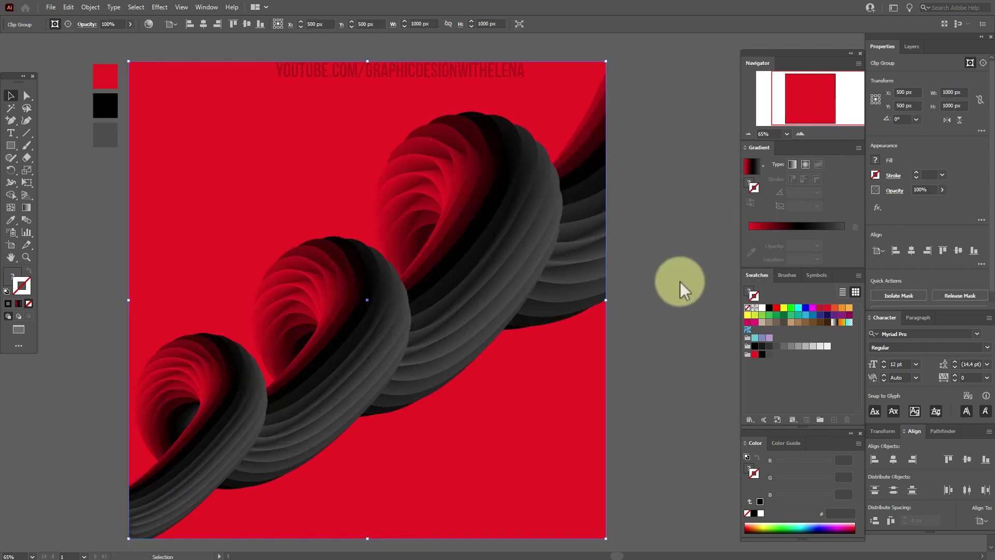
{"action": "left_click", "coordinate": [680, 281]}
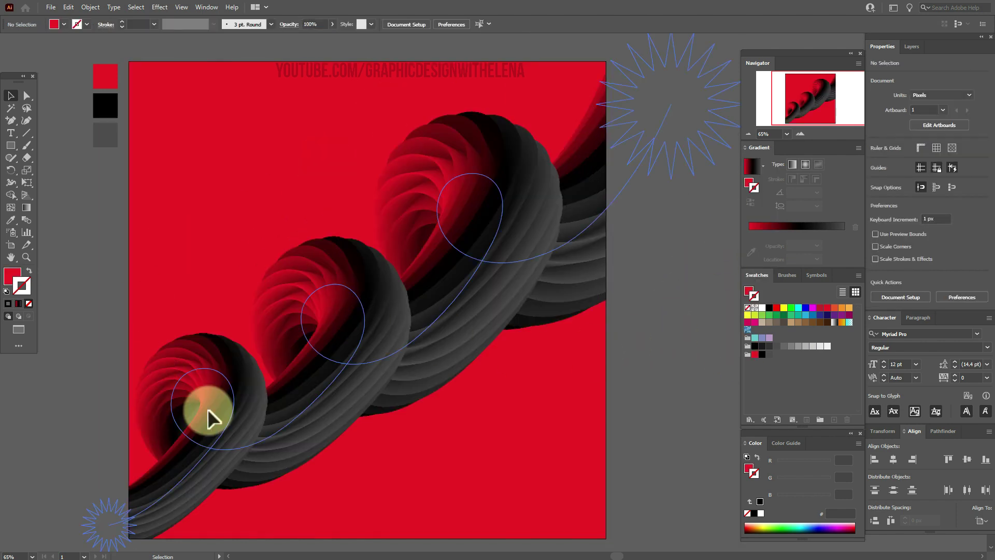
Release the clipping mask on the clipped group.
{"action": "left_click", "coordinate": [530, 245]}
{"action": "right_click", "coordinate": [529, 244]}
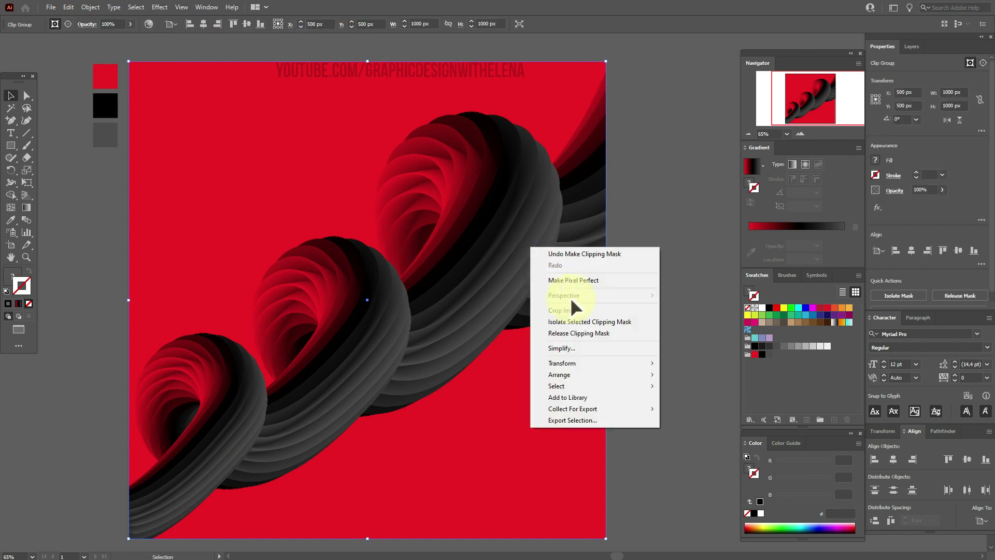
{"action": "left_click", "coordinate": [576, 333]}
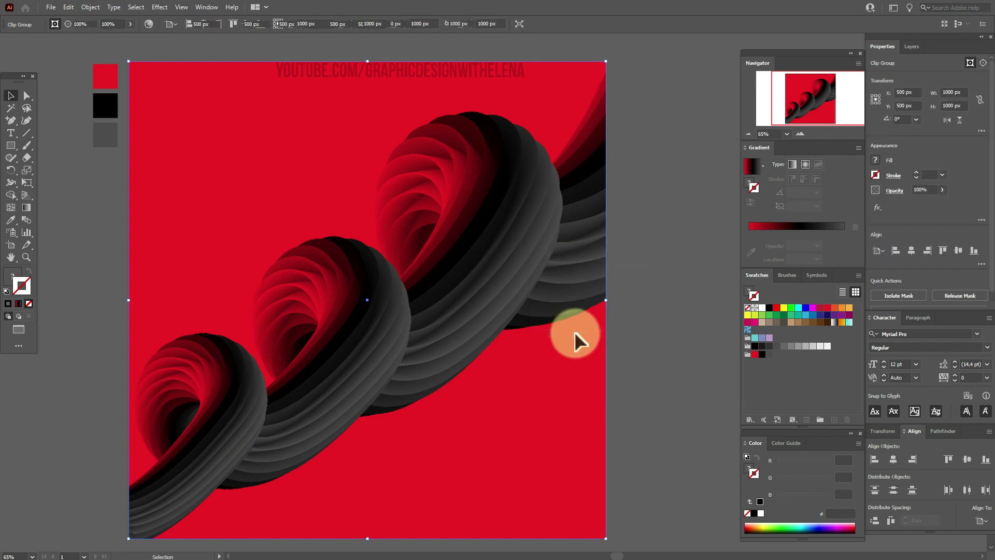
{"action": "left_click", "coordinate": [669, 362]}
Direct-select the lower-left and upper starburst paths together.
{"action": "left_click", "coordinate": [27, 95]}
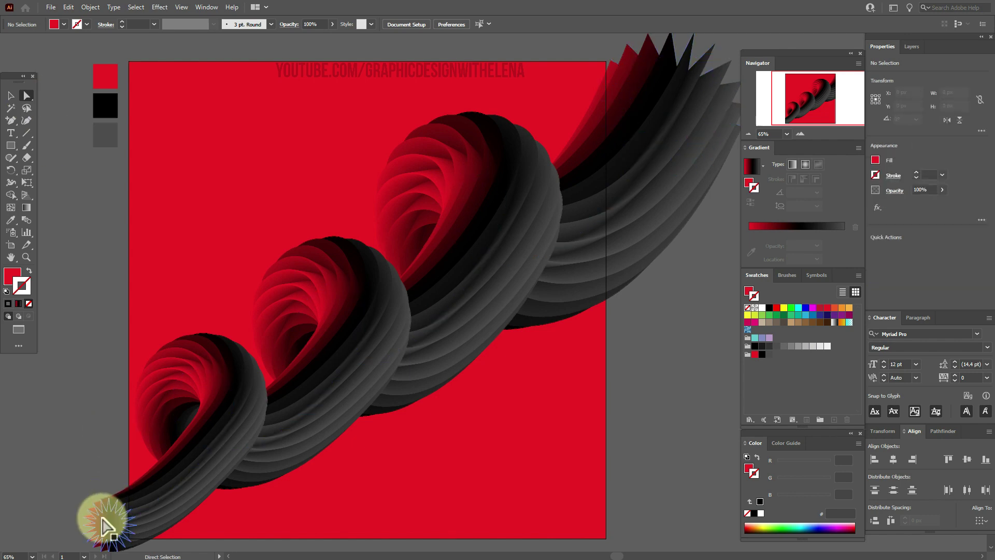
{"action": "left_click", "coordinate": [103, 525]}
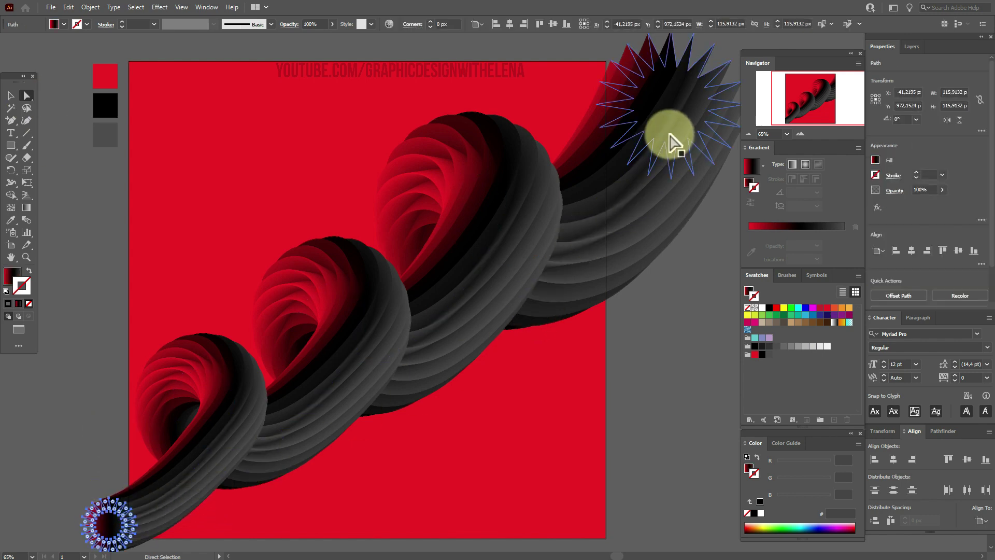
{"action": "left_click", "coordinate": [681, 100], "text": "shift"}
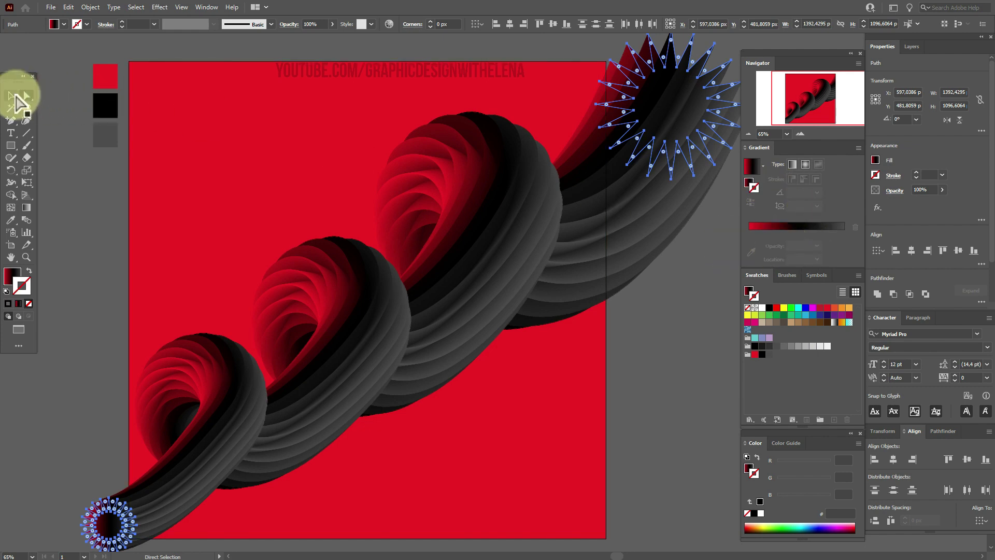
{"action": "left_click", "coordinate": [10, 95]}
Set the starburst gradient stops to cyan on the left, a new red middle stop, and orange on the right.
{"action": "left_click", "coordinate": [10, 280]}
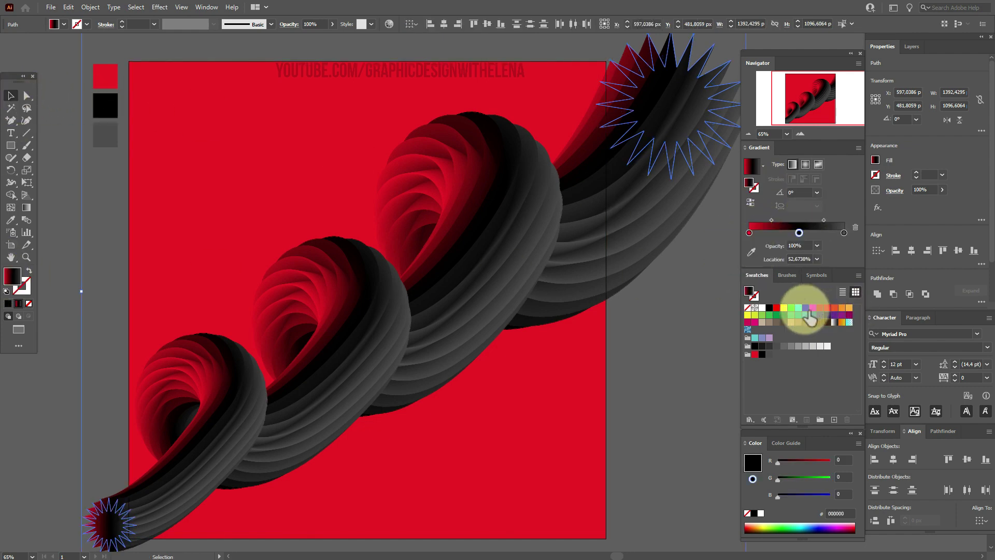
{"action": "left_click_drag", "start_coordinate": [799, 309], "coordinate": [750, 234]}
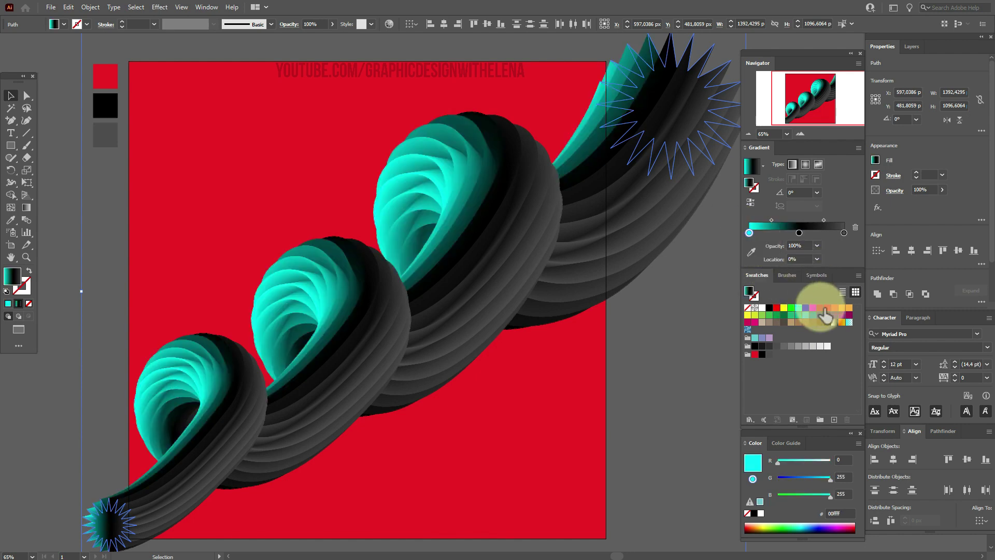
{"action": "left_click_drag", "start_coordinate": [824, 311], "coordinate": [799, 235]}
{"action": "left_click_drag", "start_coordinate": [849, 308], "coordinate": [845, 232]}
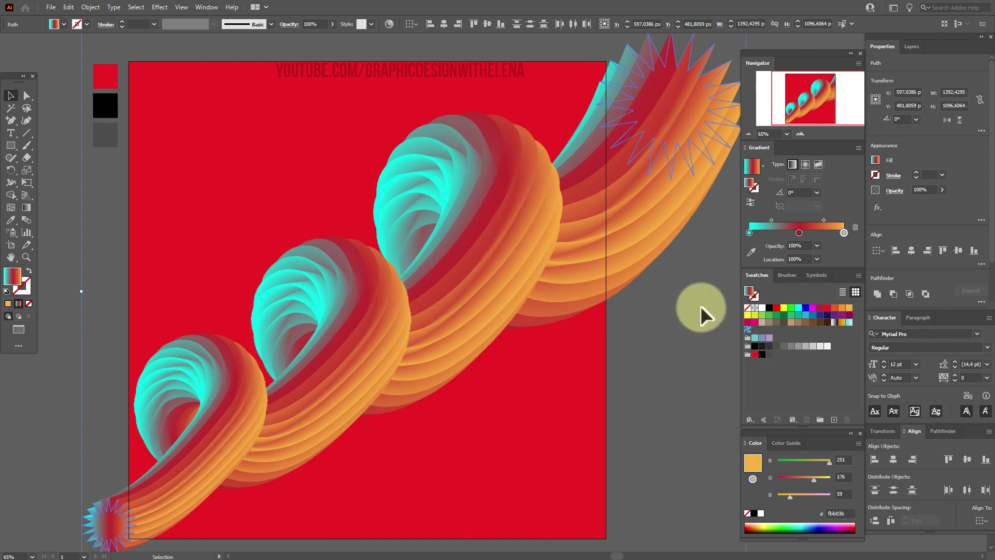
{"action": "left_click", "coordinate": [685, 322]}
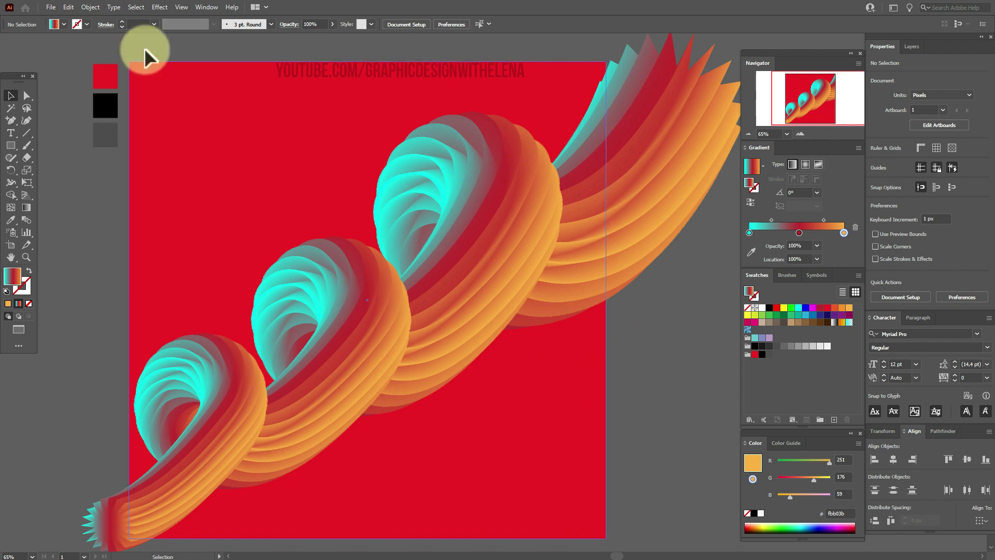
Select all the artwork and make a clipping mask from the red square.
{"action": "key", "text": "ctrl+a"}
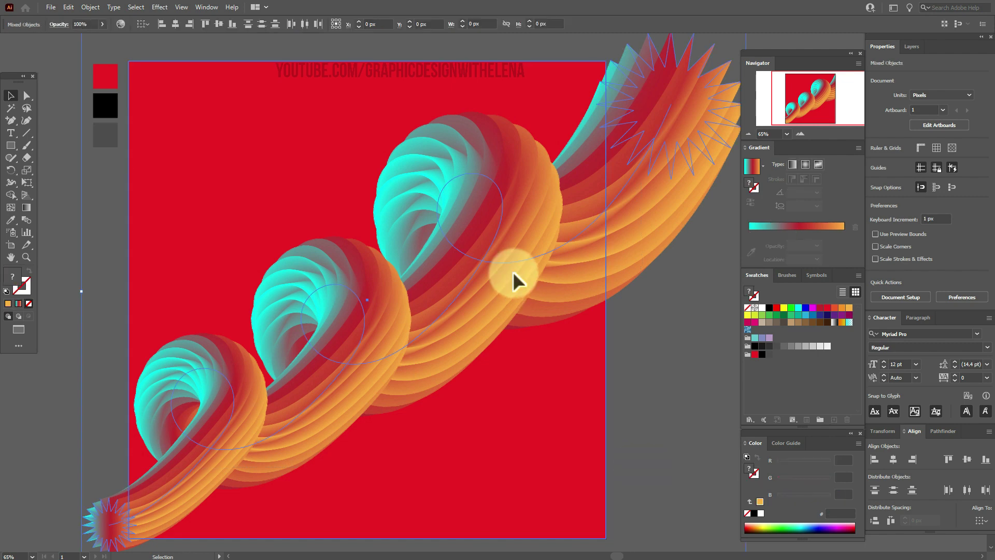
{"action": "right_click", "coordinate": [512, 272]}
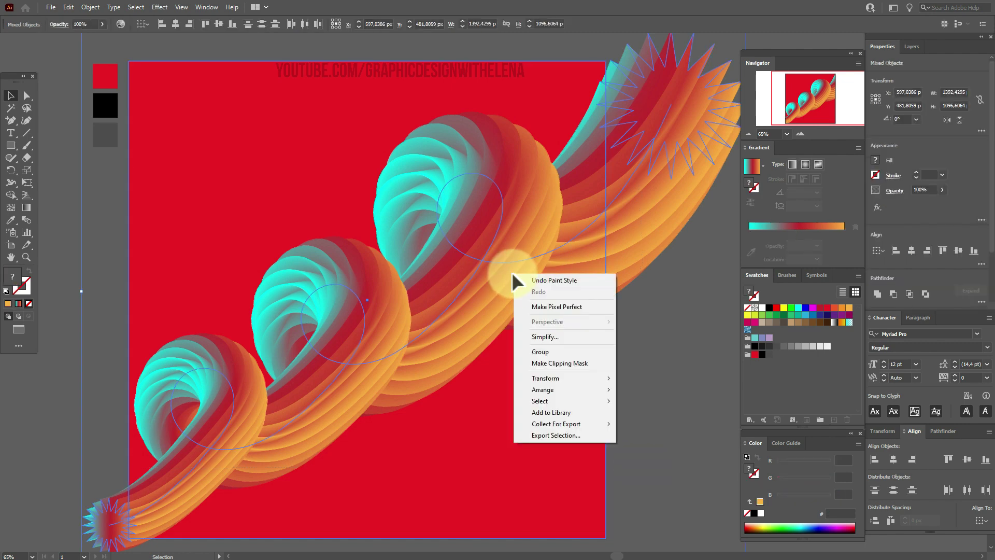
{"action": "left_click", "coordinate": [569, 364]}
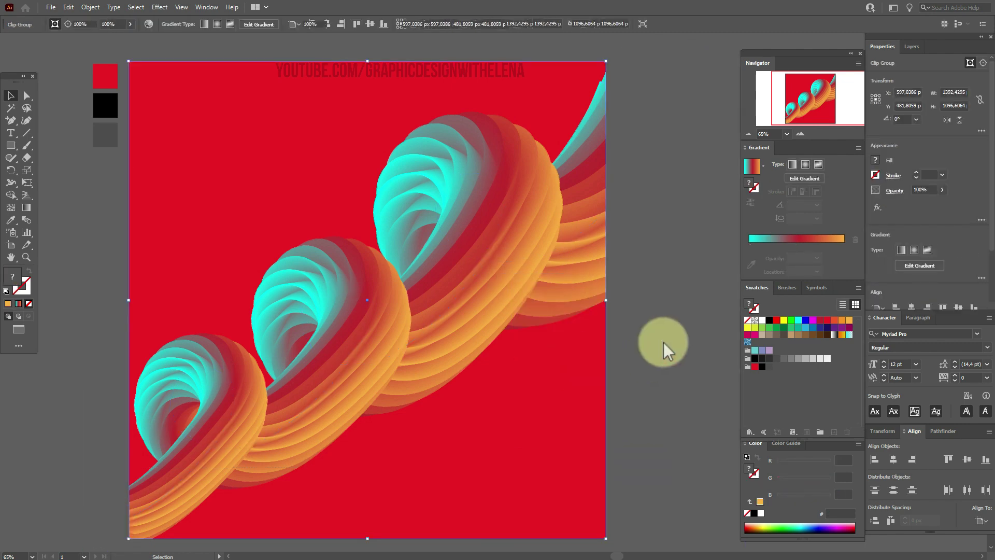